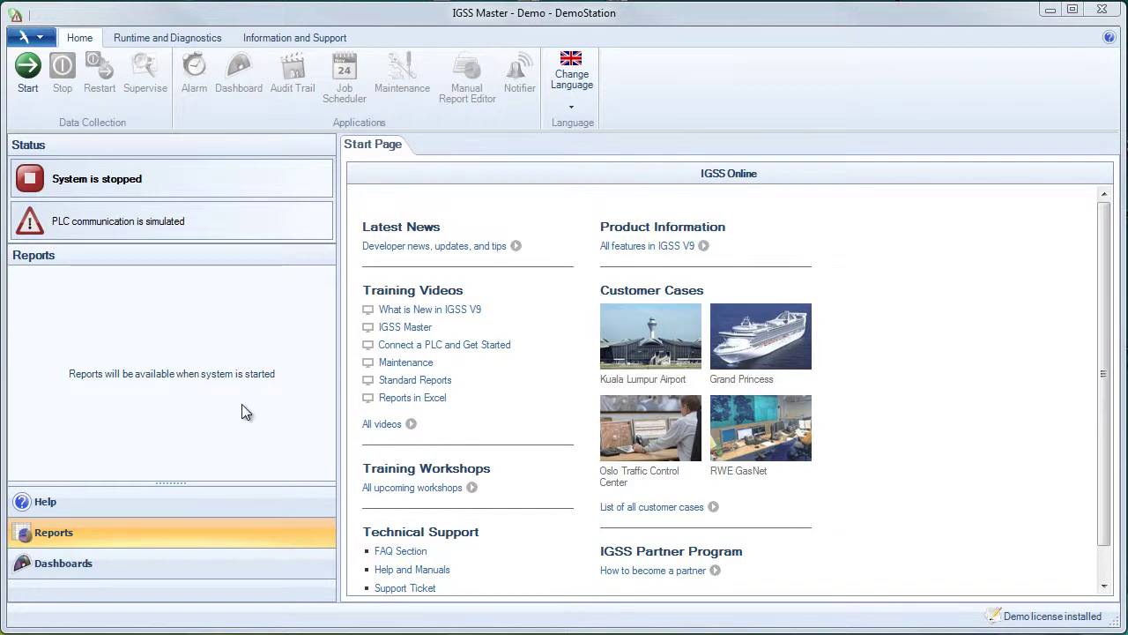
Start the IGSS demo system and dismiss the About IGSS window.
{"action": "left_click", "coordinate": [28, 78]}
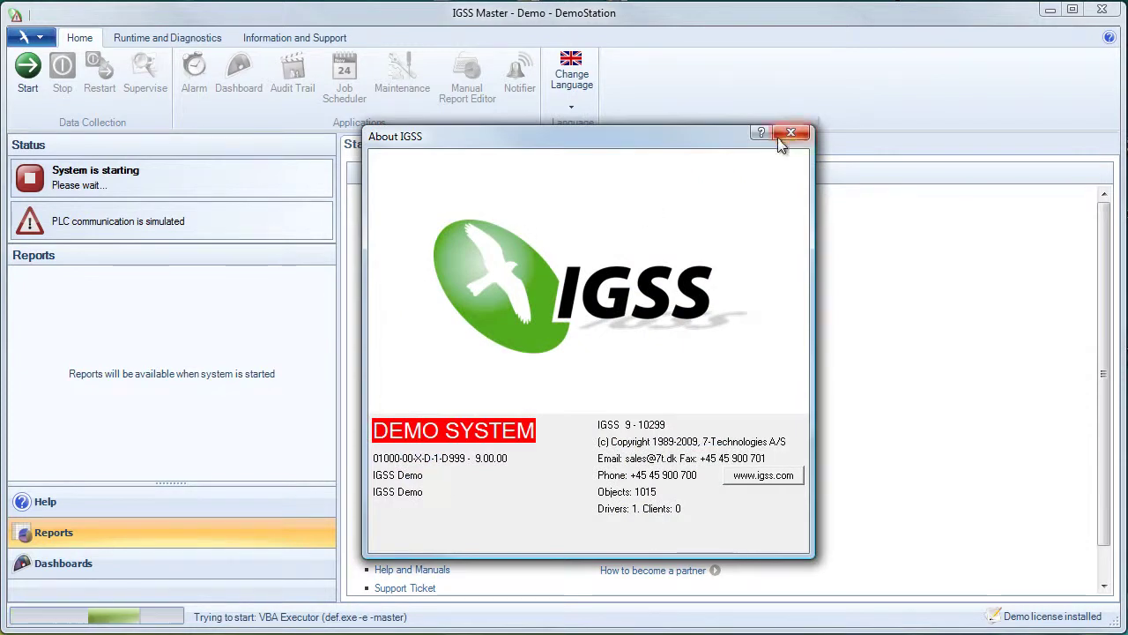
{"action": "left_click", "coordinate": [790, 134]}
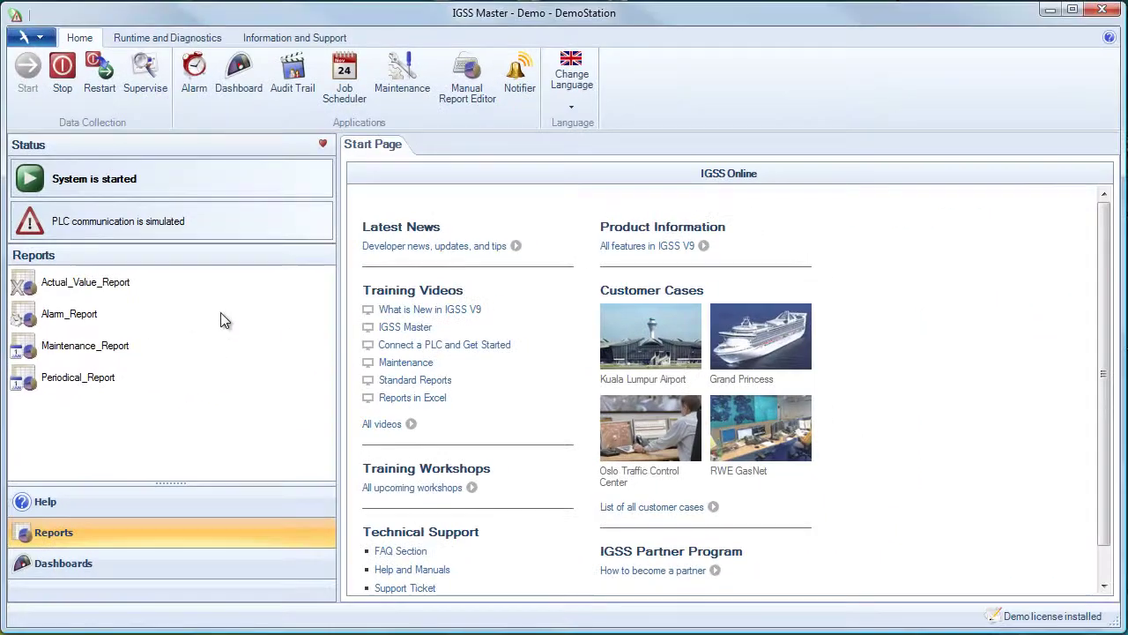
Add a new report template to the Reports list named 'Production Report'.
{"action": "right_click", "coordinate": [218, 305]}
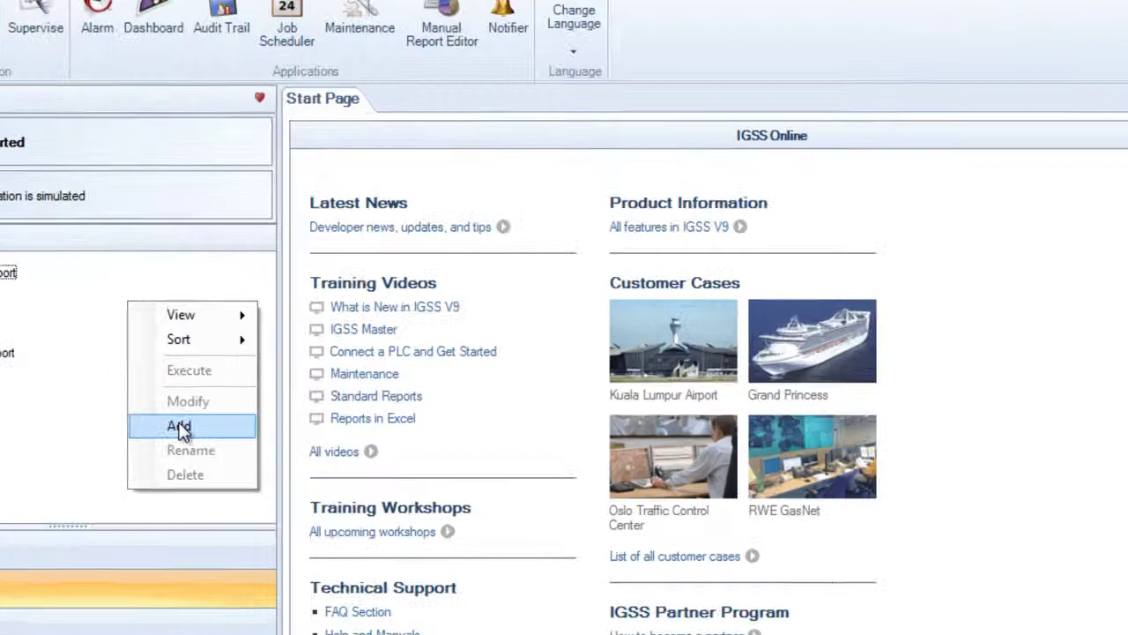
{"action": "left_click", "coordinate": [258, 402]}
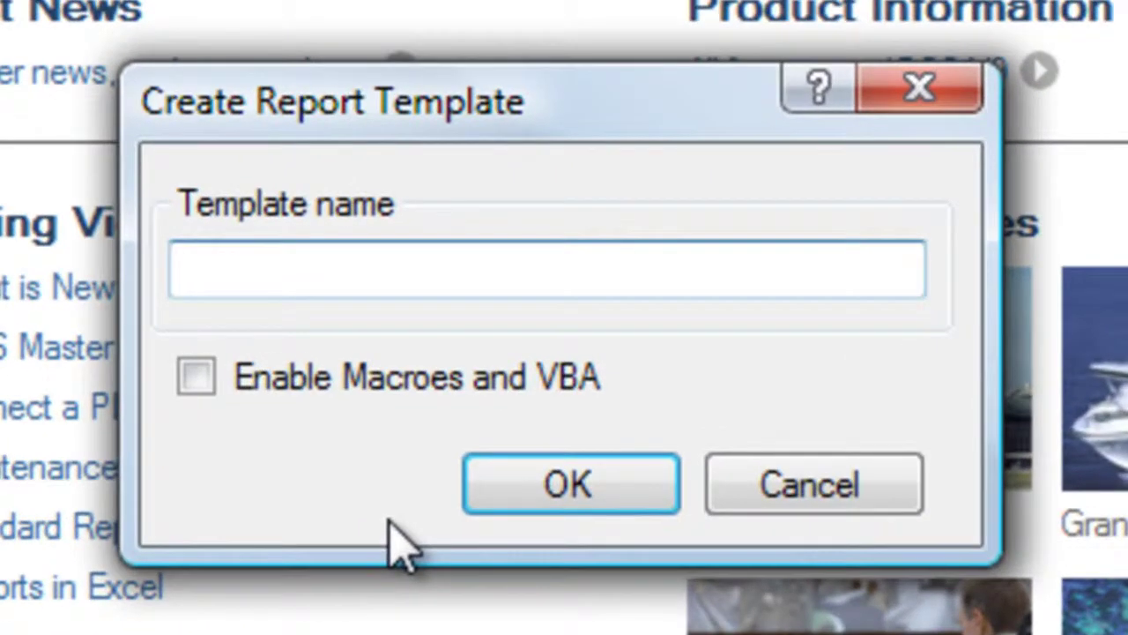
{"action": "type", "text": "Production "}
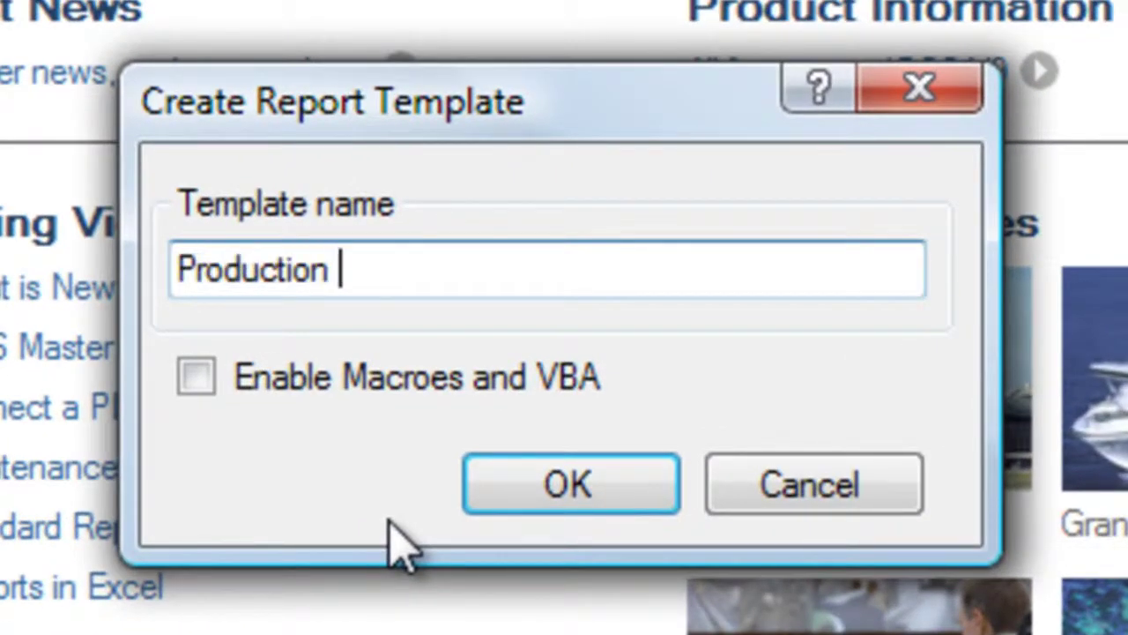
{"action": "type", "text": "Report"}
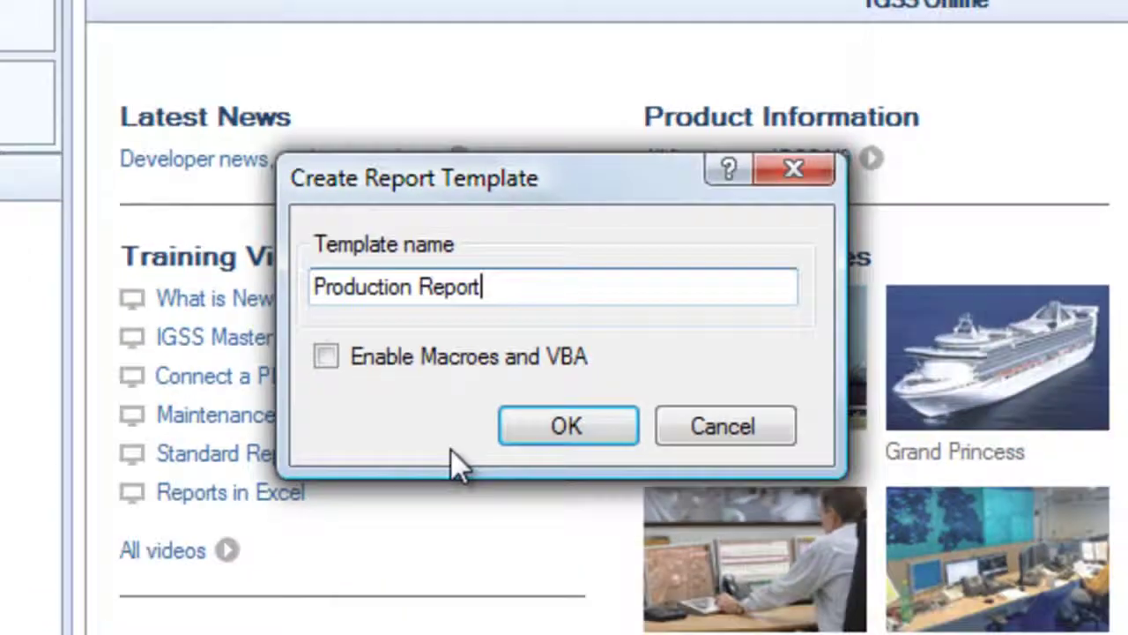
{"action": "key", "text": "Return"}
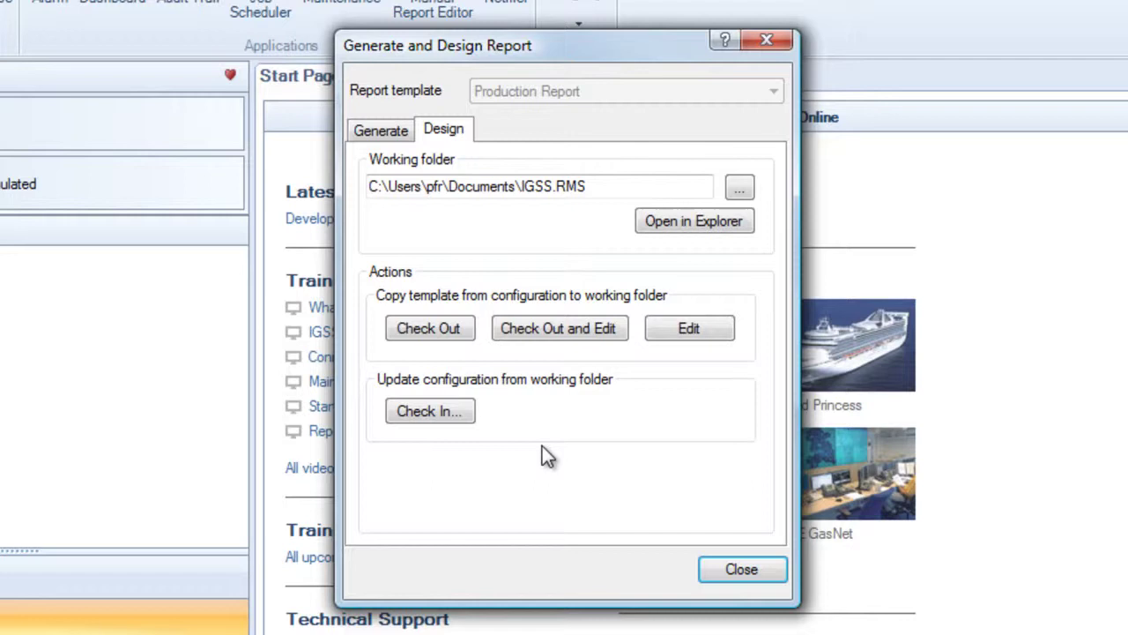
Check out Production Report into Excel and show the IGSS Data atom/reduction column.
{"action": "left_click", "coordinate": [582, 334]}
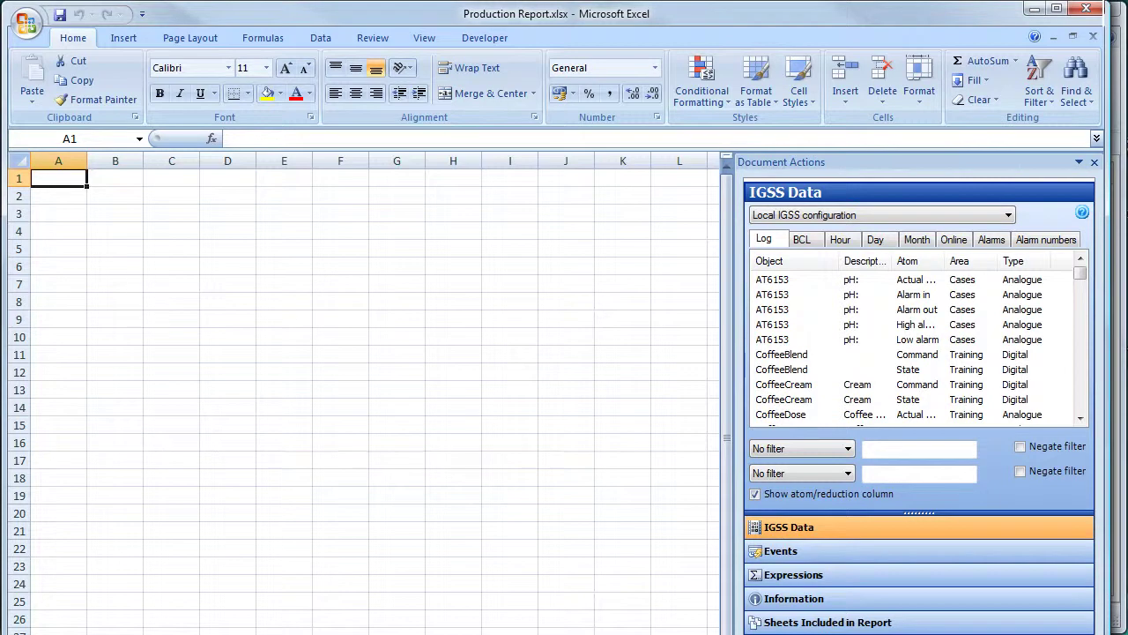
{"action": "left_click", "coordinate": [755, 494]}
Widen columns B and C of the Production Report sheet.
{"action": "left_click", "coordinate": [127, 246]}
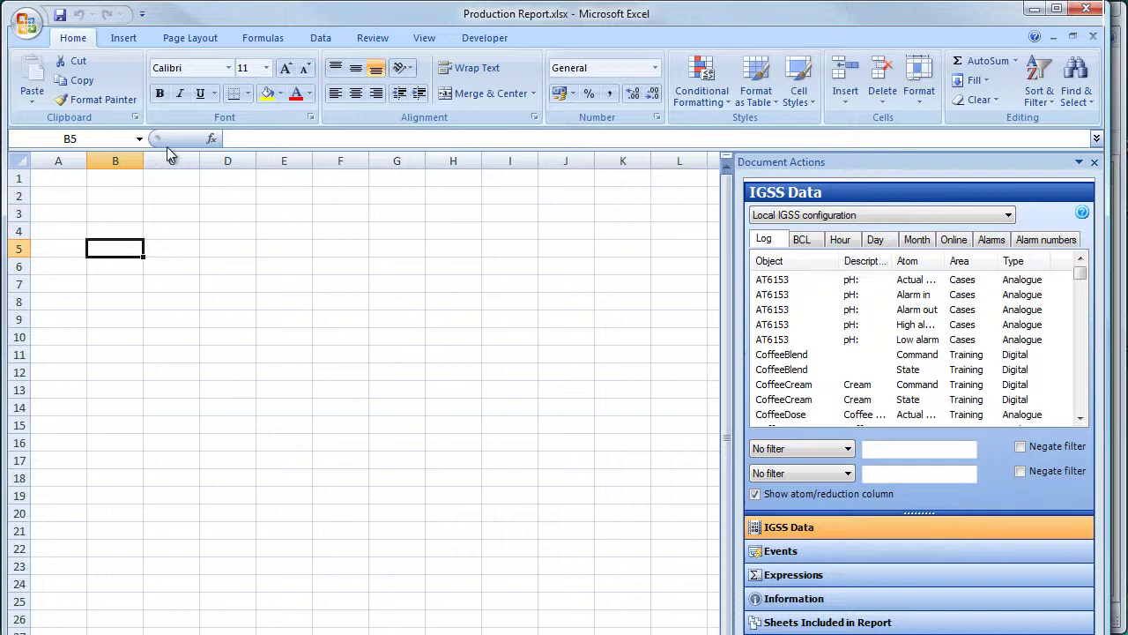
{"action": "left_click_drag", "start_coordinate": [144, 160], "coordinate": [375, 177]}
{"action": "left_click", "coordinate": [269, 173]}
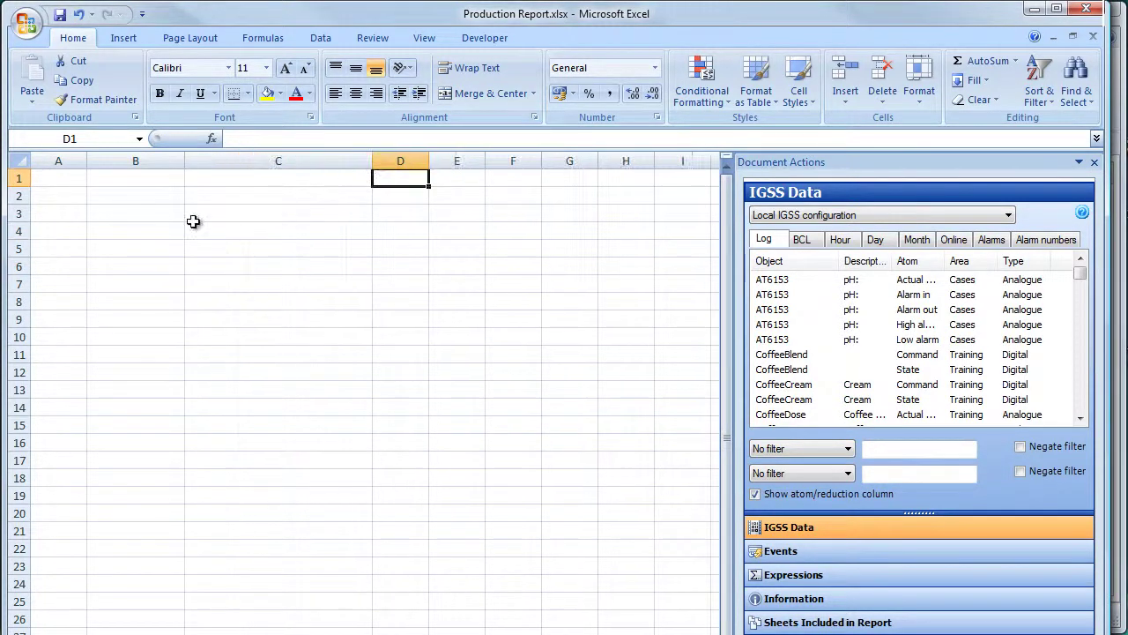
{"action": "left_click_drag", "start_coordinate": [186, 160], "coordinate": [246, 161]}
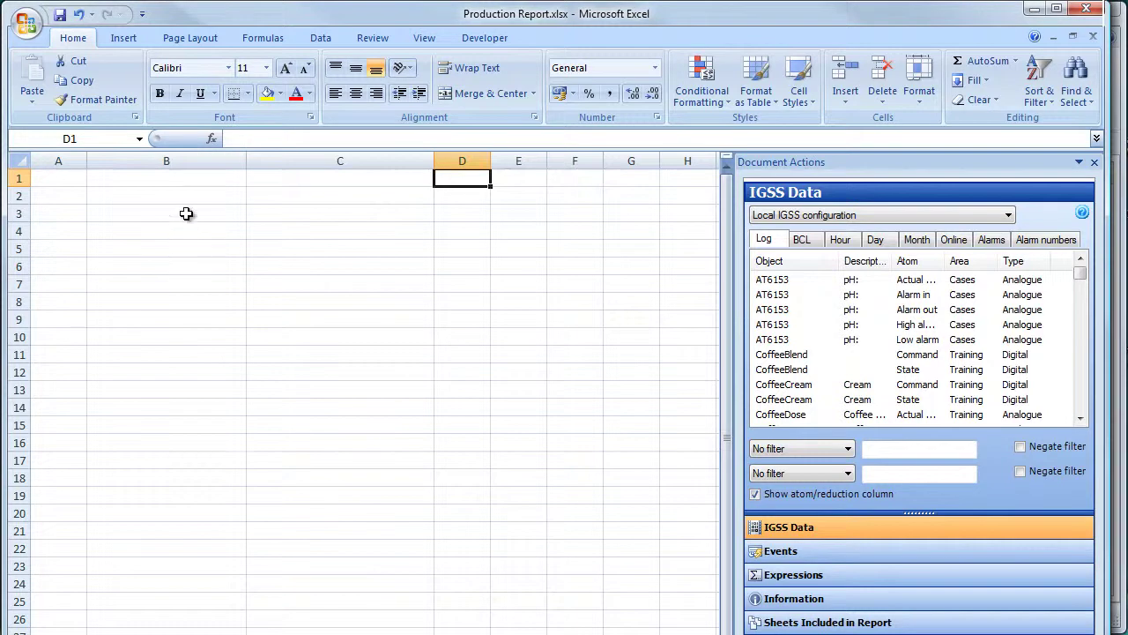
Enter bold row-3 headings 'Object name' in B3 and 'Daily production (cubic metres)' in C3.
{"action": "left_click", "coordinate": [189, 214]}
{"action": "type", "text": "Ob"}
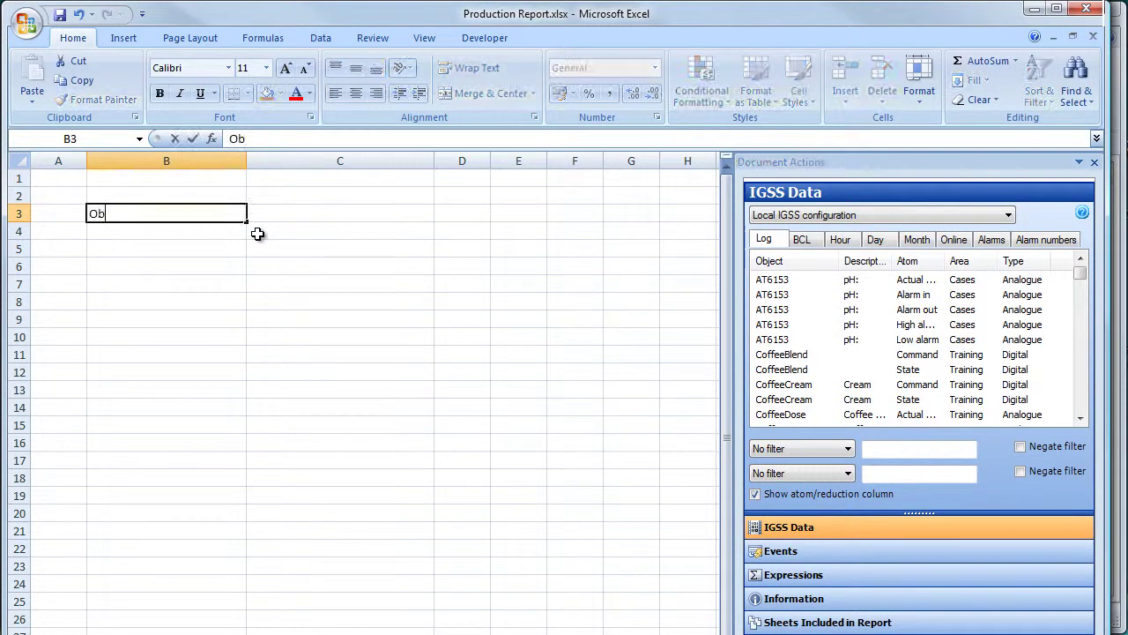
{"action": "type", "text": "ject name"}
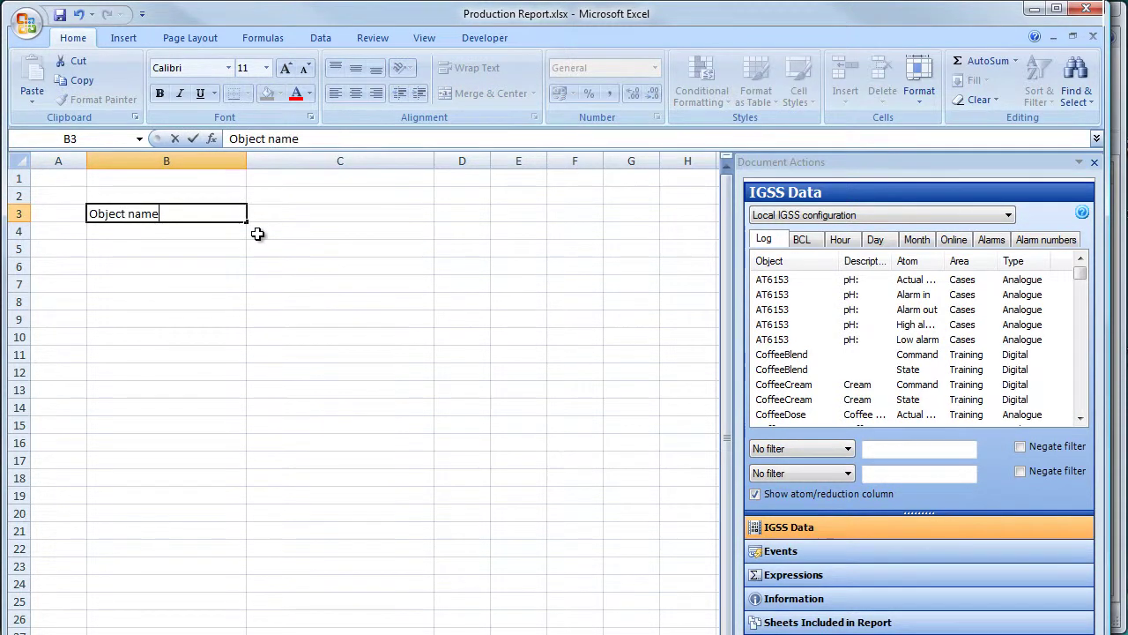
{"action": "key", "text": "Tab"}
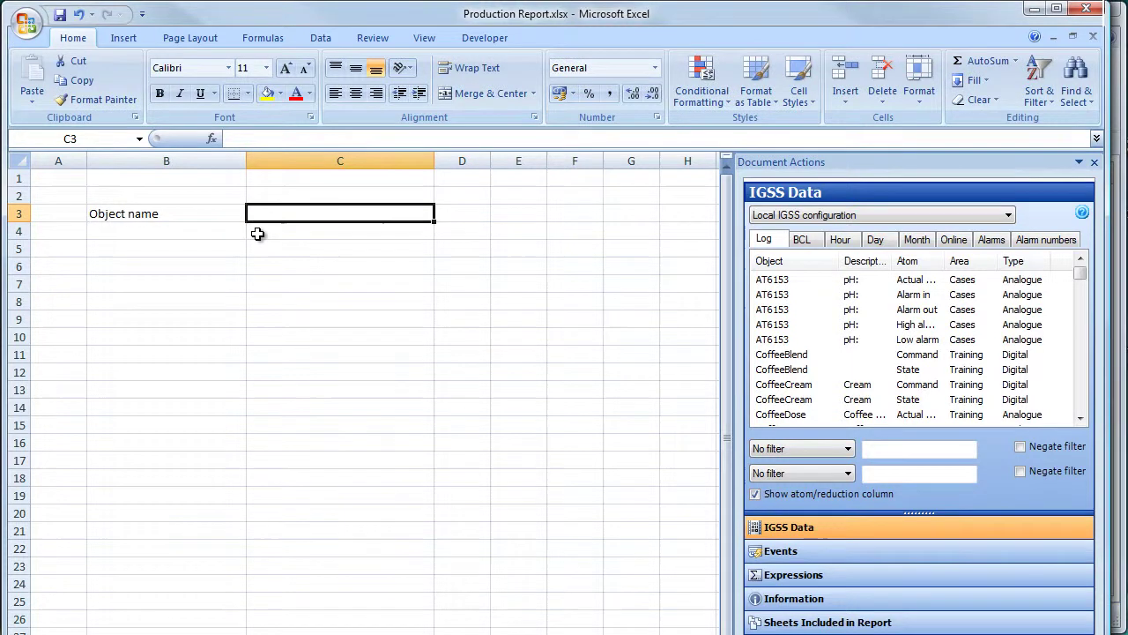
{"action": "type", "text": "Daily produ"}
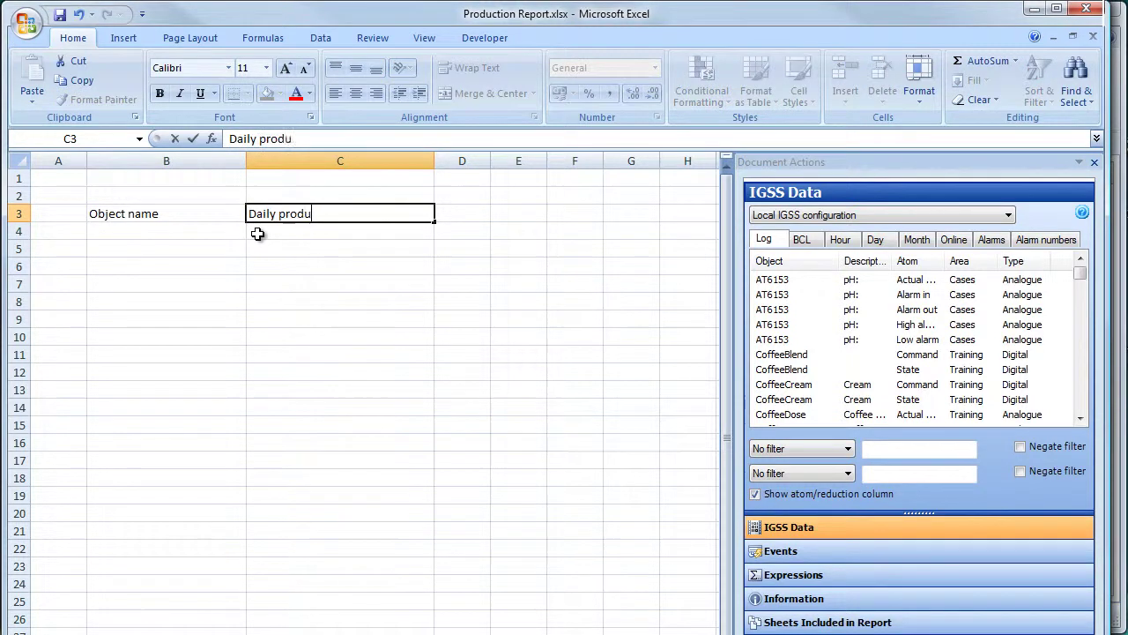
{"action": "type", "text": "ction (cubi"}
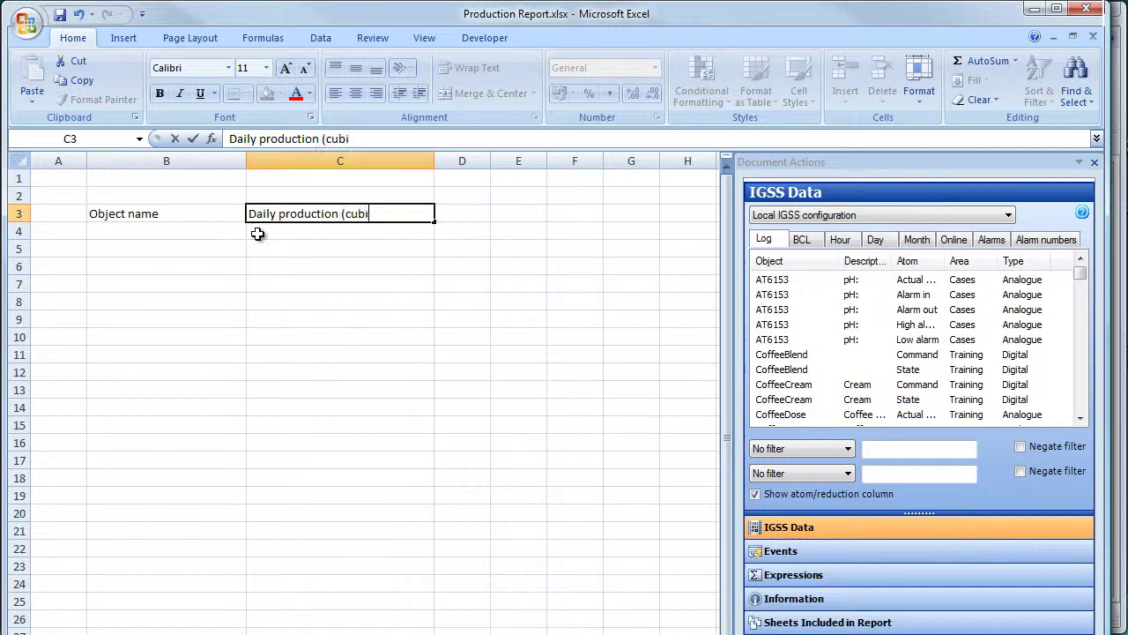
{"action": "type", "text": "c metres)"}
{"action": "key", "text": "Return"}
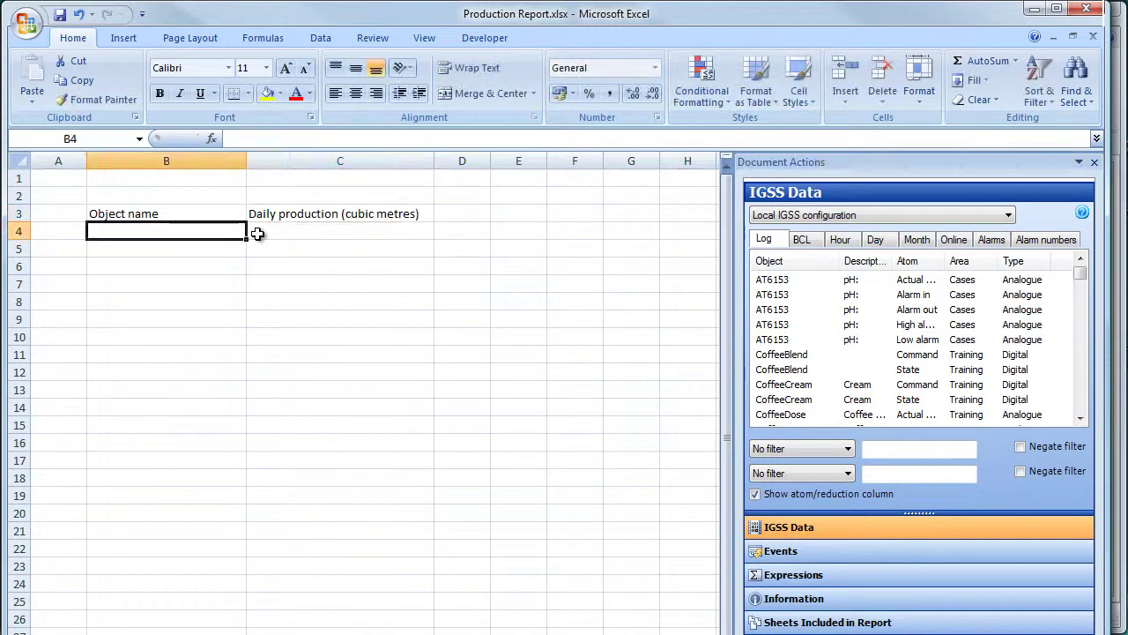
{"action": "left_click", "coordinate": [22, 216]}
{"action": "left_click", "coordinate": [160, 93]}
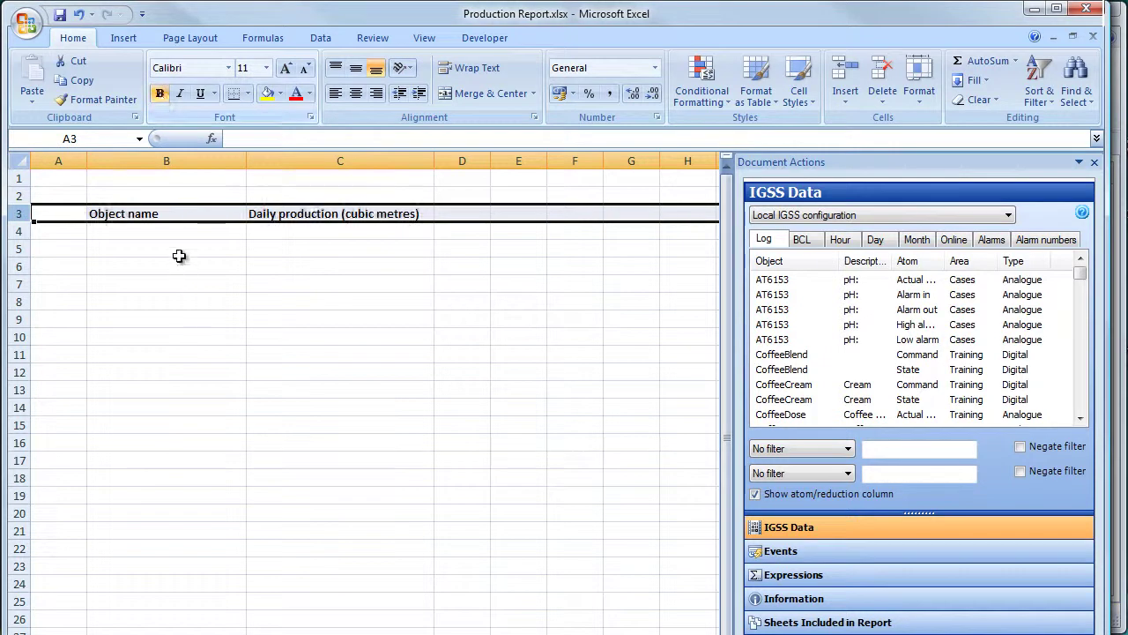
List object names q1, q2, q3 and q4 in cells B4 to B7.
{"action": "left_click", "coordinate": [189, 234]}
{"action": "type", "text": "q1"}
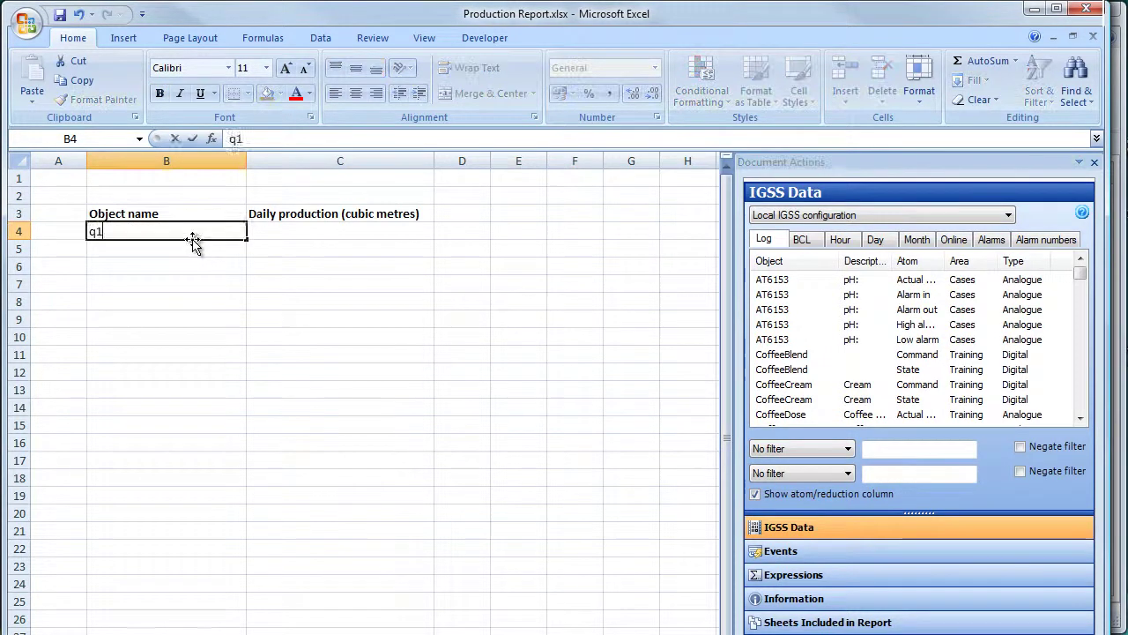
{"action": "key", "text": "Return"}
{"action": "type", "text": "q2"}
{"action": "key", "text": "Return"}
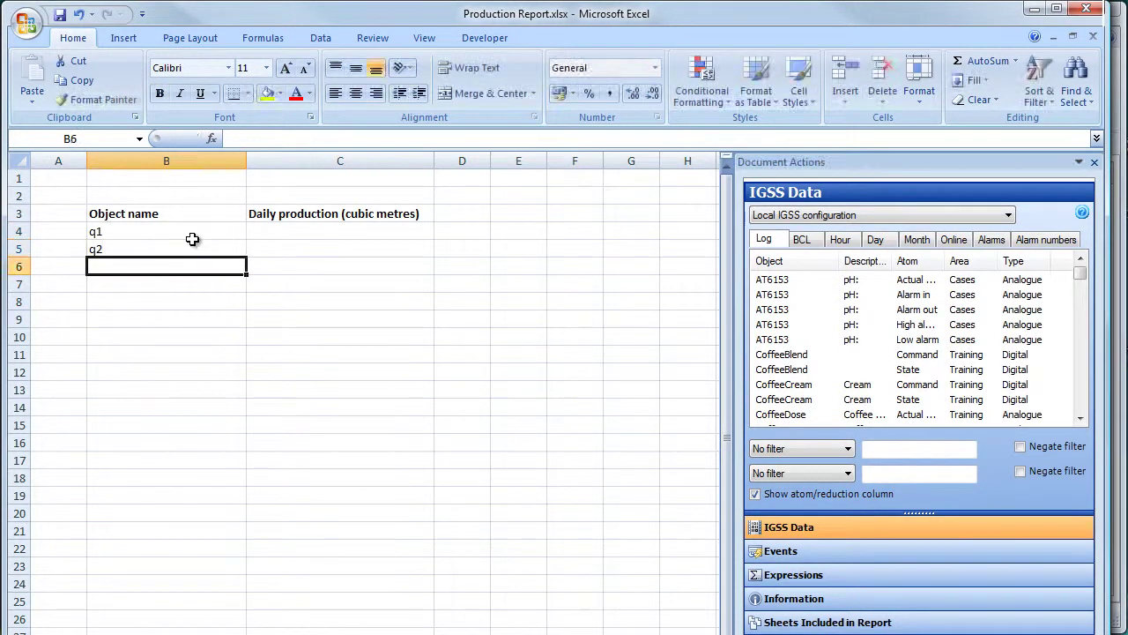
{"action": "type", "text": "q3"}
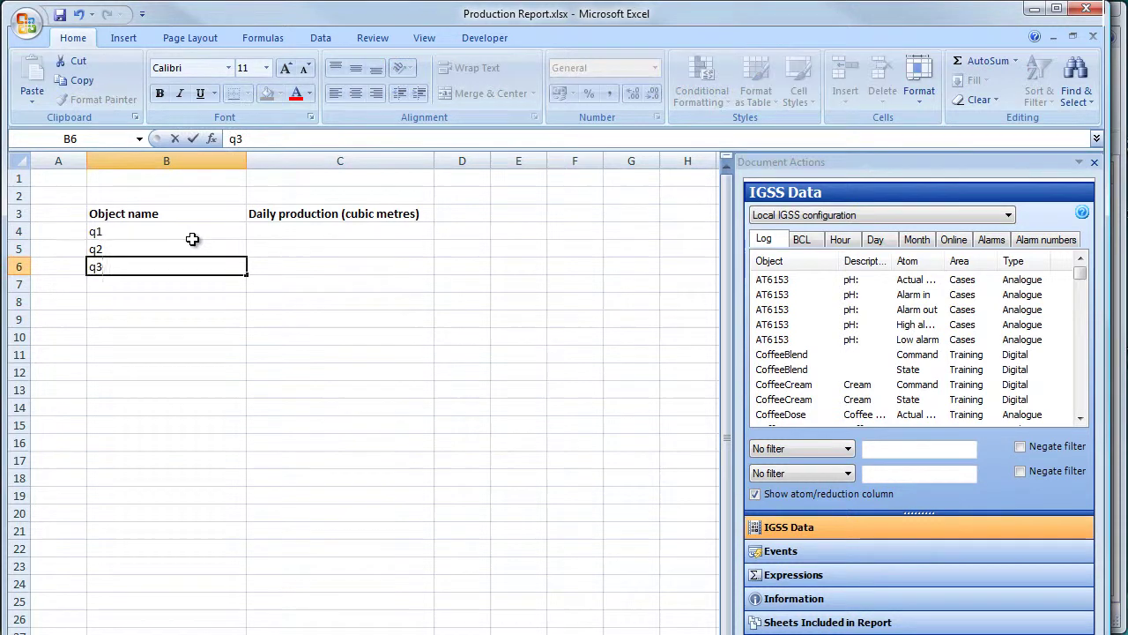
{"action": "key", "text": "Return"}
{"action": "type", "text": "q4"}
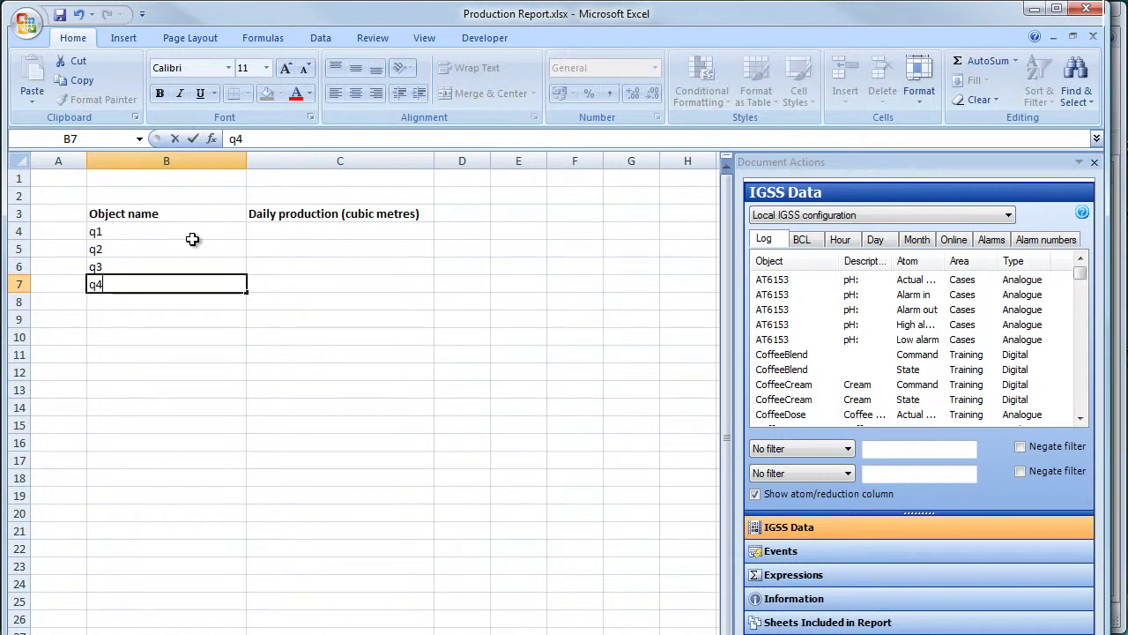
{"action": "key", "text": "Return"}
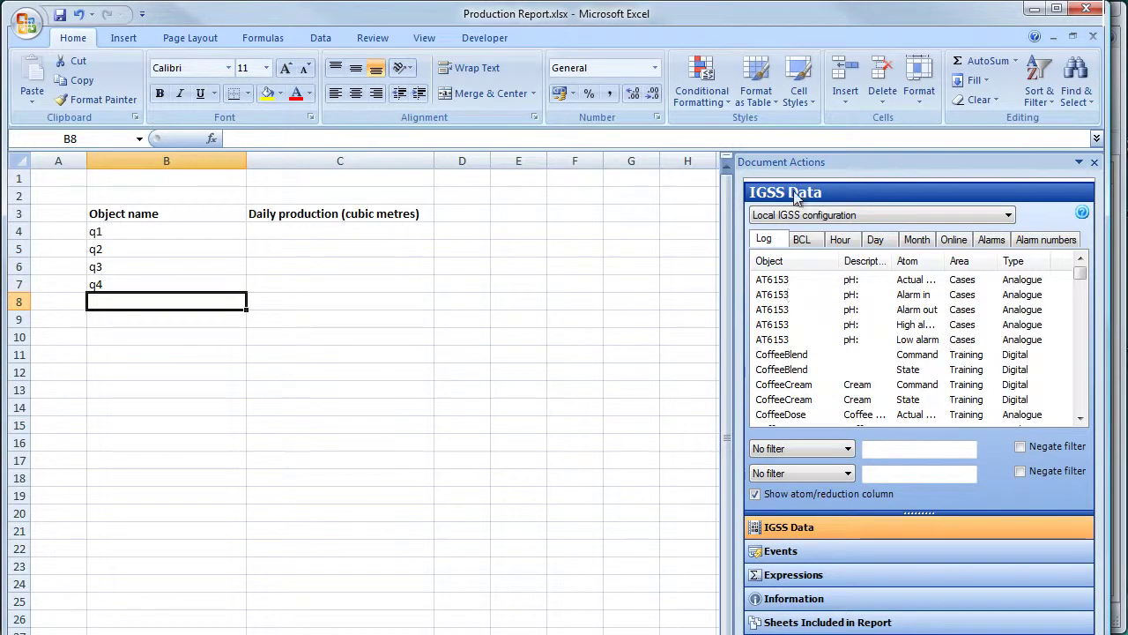
Jump the IGSS log list to q1's entries and widen the Description column.
{"action": "left_click", "coordinate": [773, 310]}
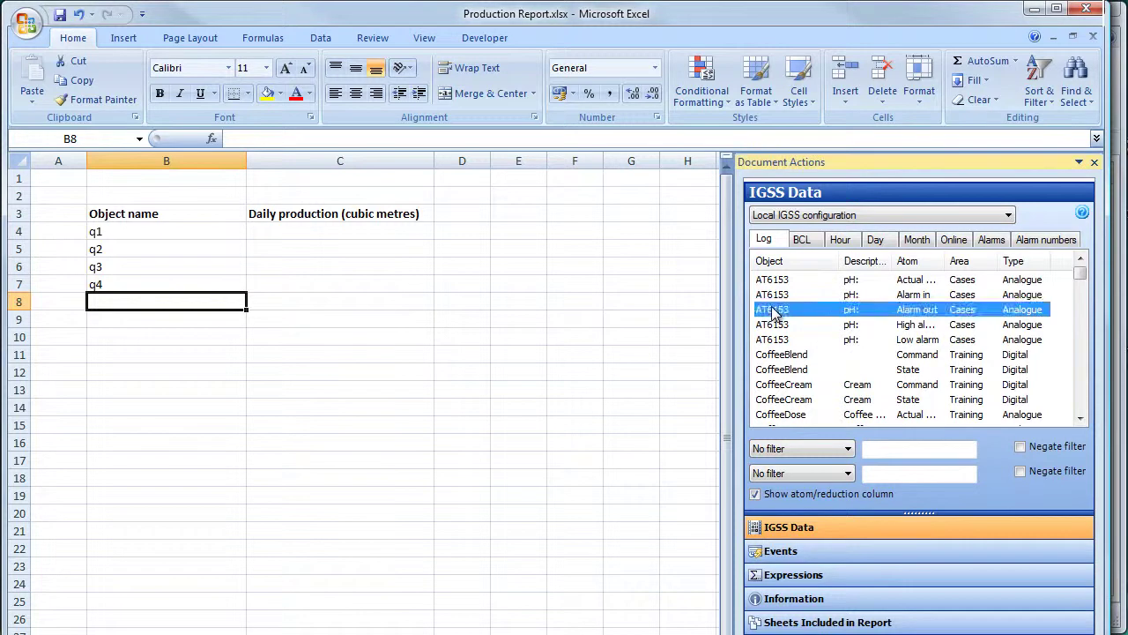
{"action": "key", "text": "q"}
{"action": "scroll", "coordinate": [804, 392], "scroll_direction": "down", "scroll_amount": 2}
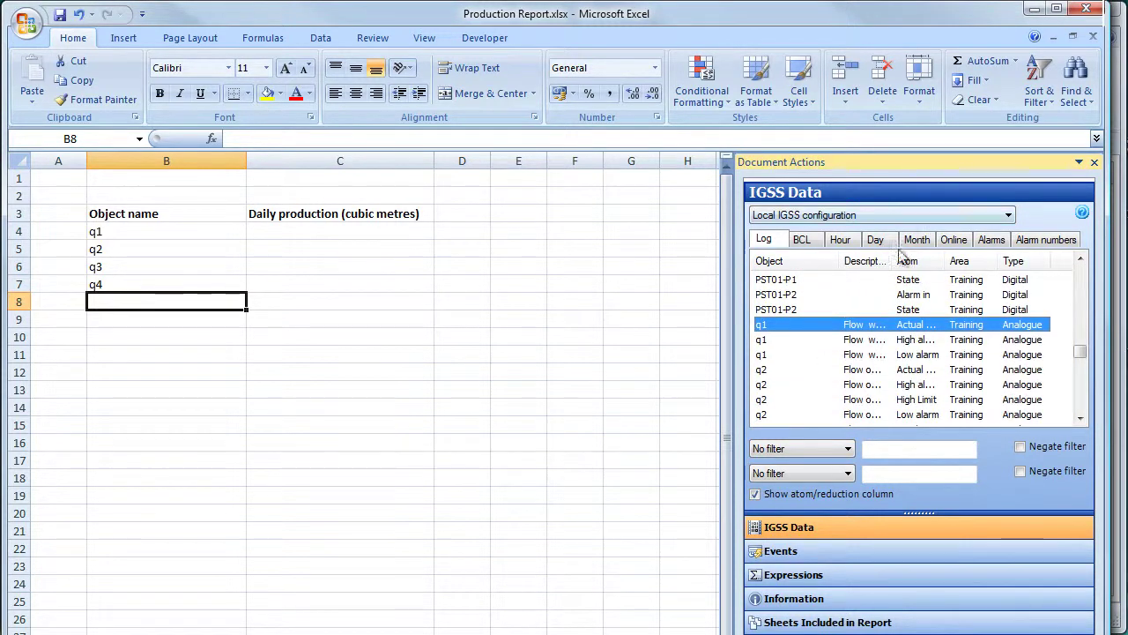
{"action": "left_click_drag", "start_coordinate": [893, 261], "coordinate": [1002, 265]}
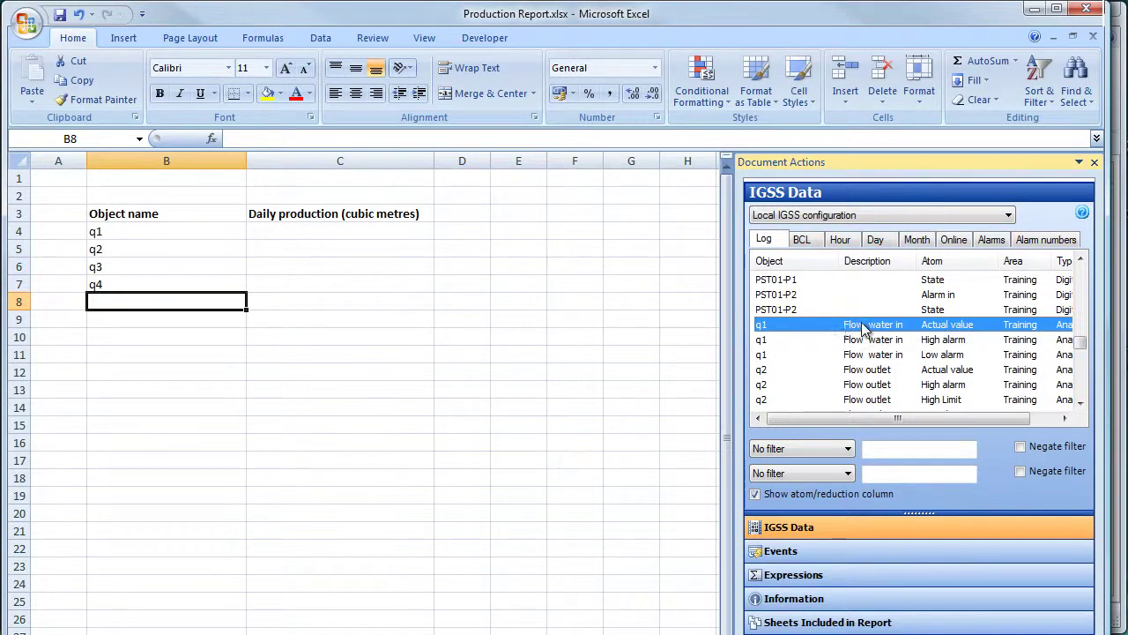
Insert q1's actual value into C4 as a Sum reduced per Day, previewed via Fetch and Calculate.
{"action": "left_click_drag", "start_coordinate": [863, 328], "coordinate": [339, 240]}
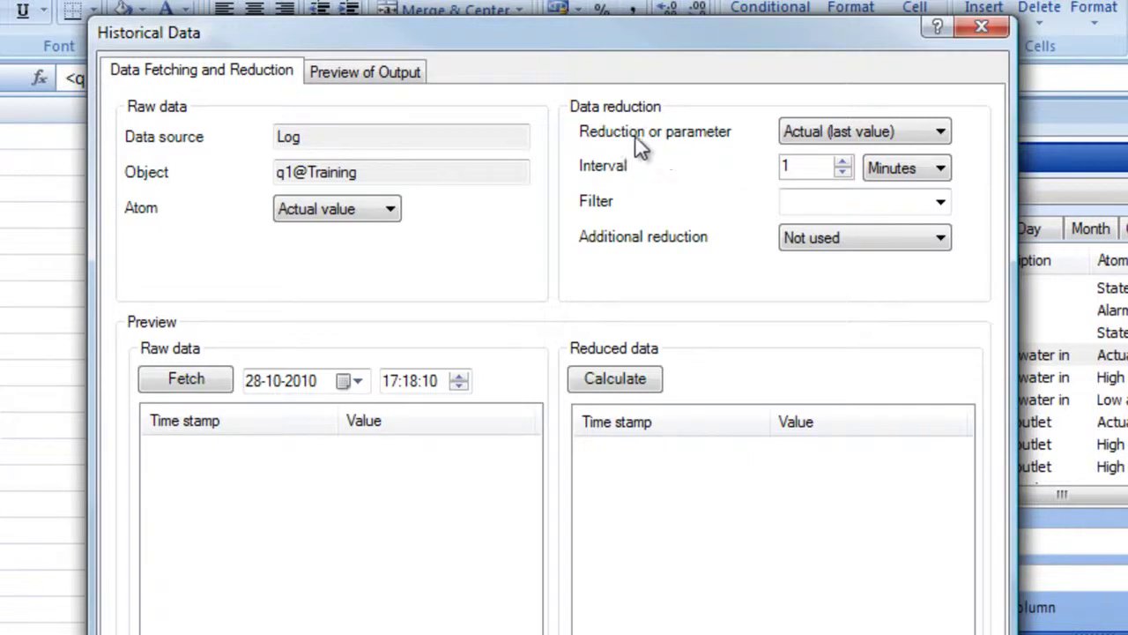
{"action": "left_click", "coordinate": [810, 132]}
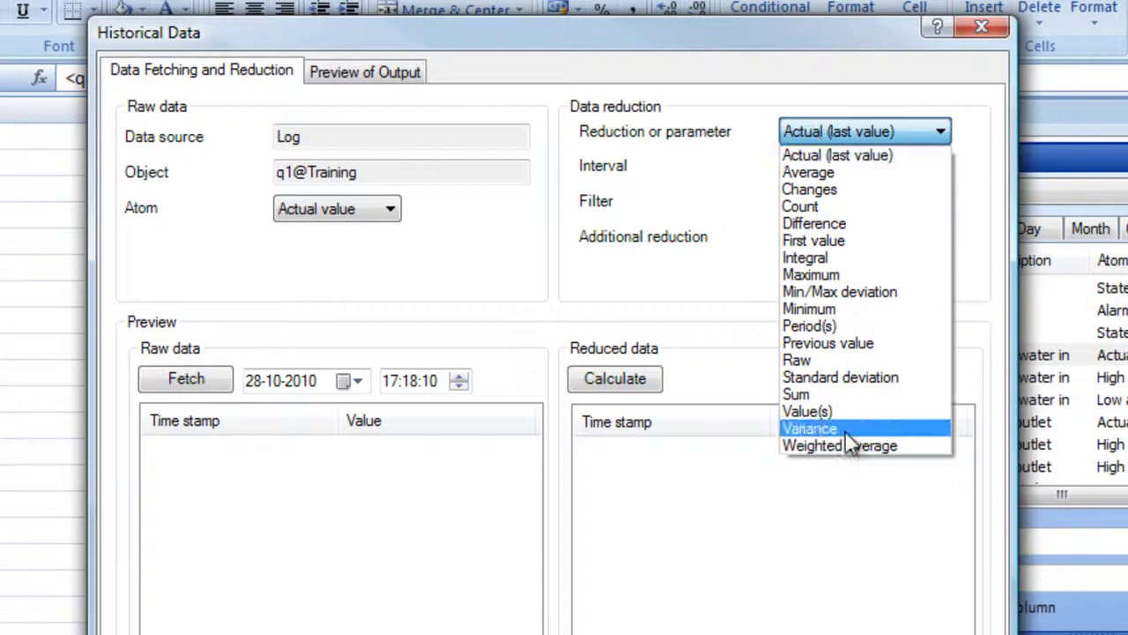
{"action": "left_click", "coordinate": [837, 398]}
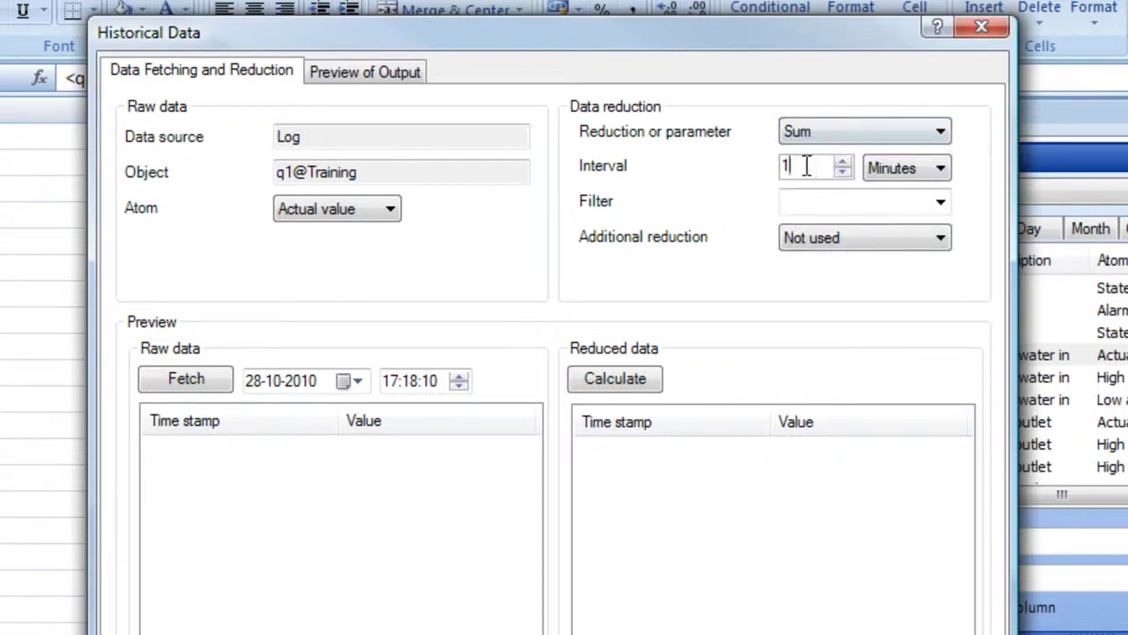
{"action": "left_click", "coordinate": [906, 172]}
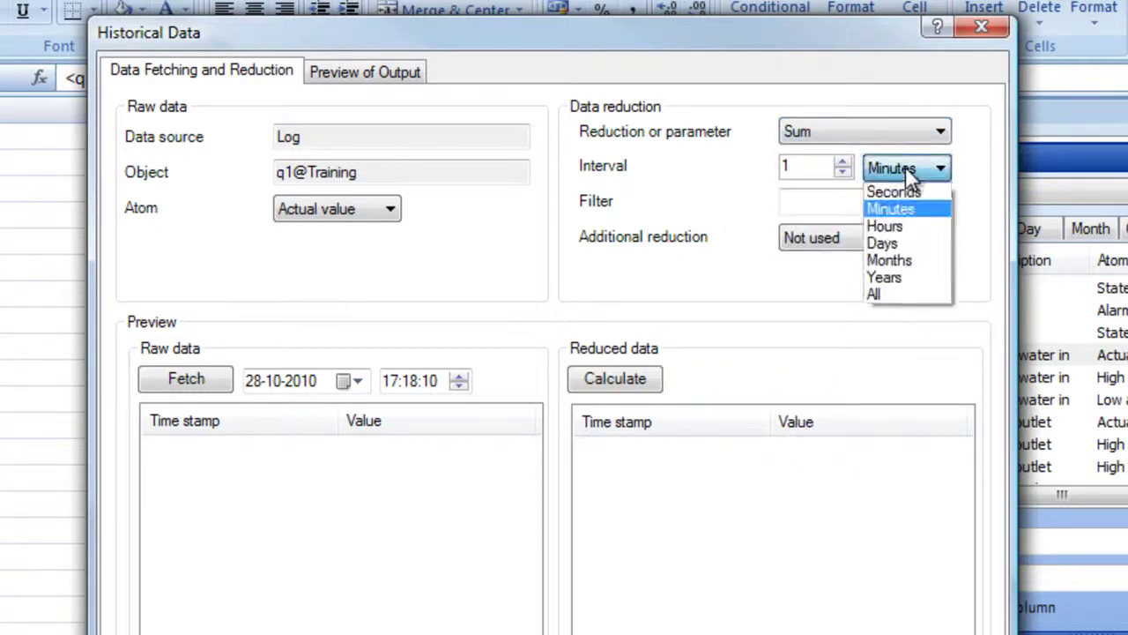
{"action": "left_click", "coordinate": [909, 243]}
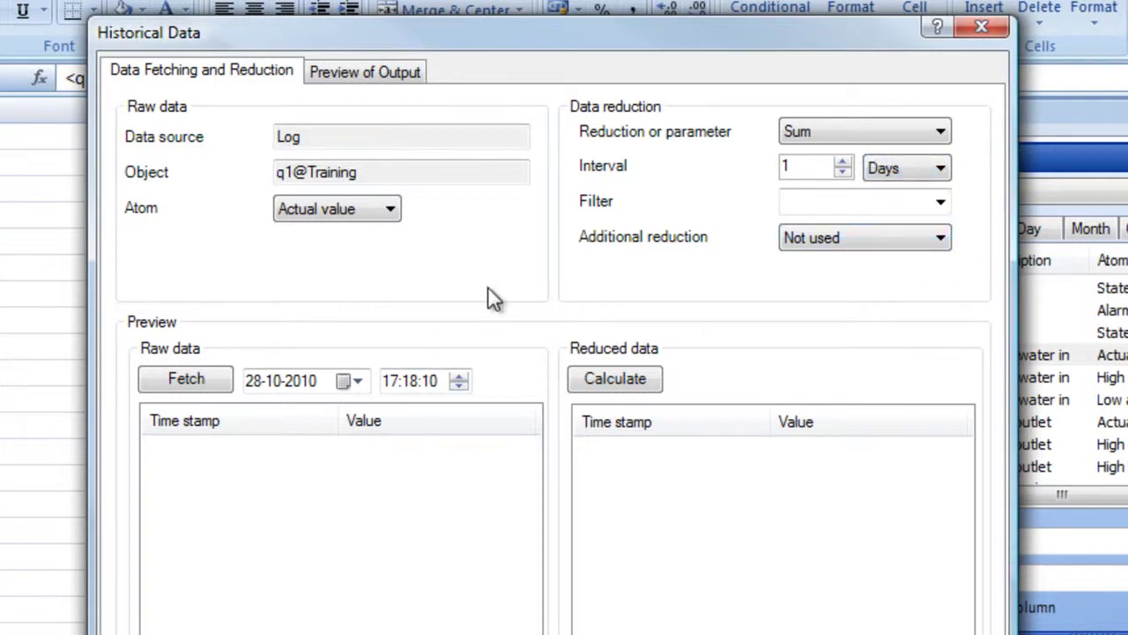
{"action": "left_click", "coordinate": [194, 386]}
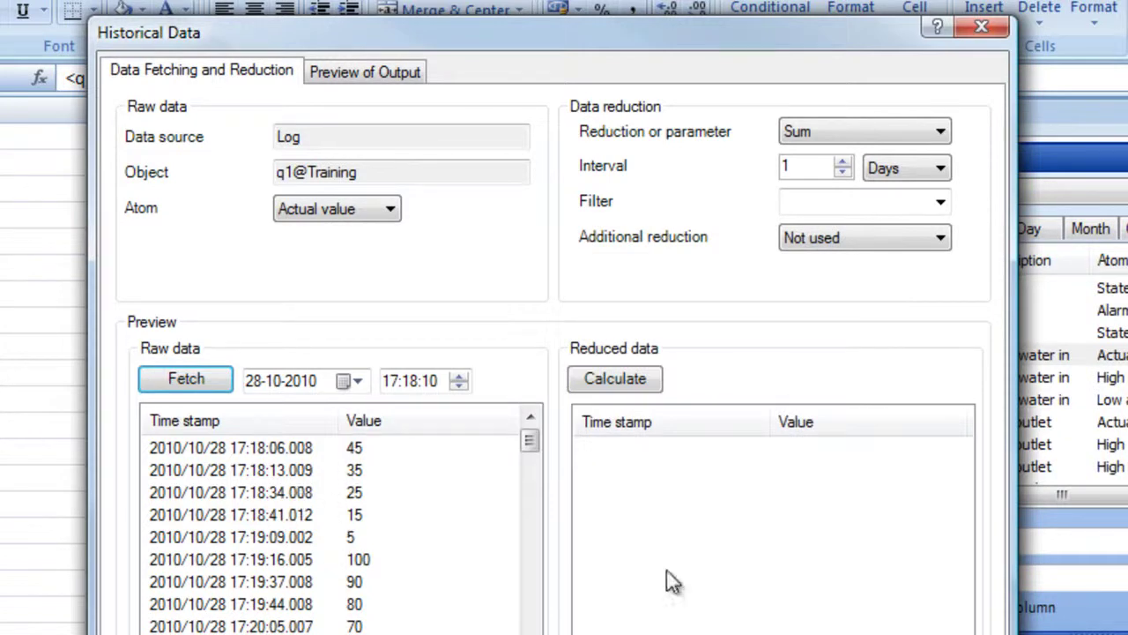
{"action": "left_click", "coordinate": [622, 391]}
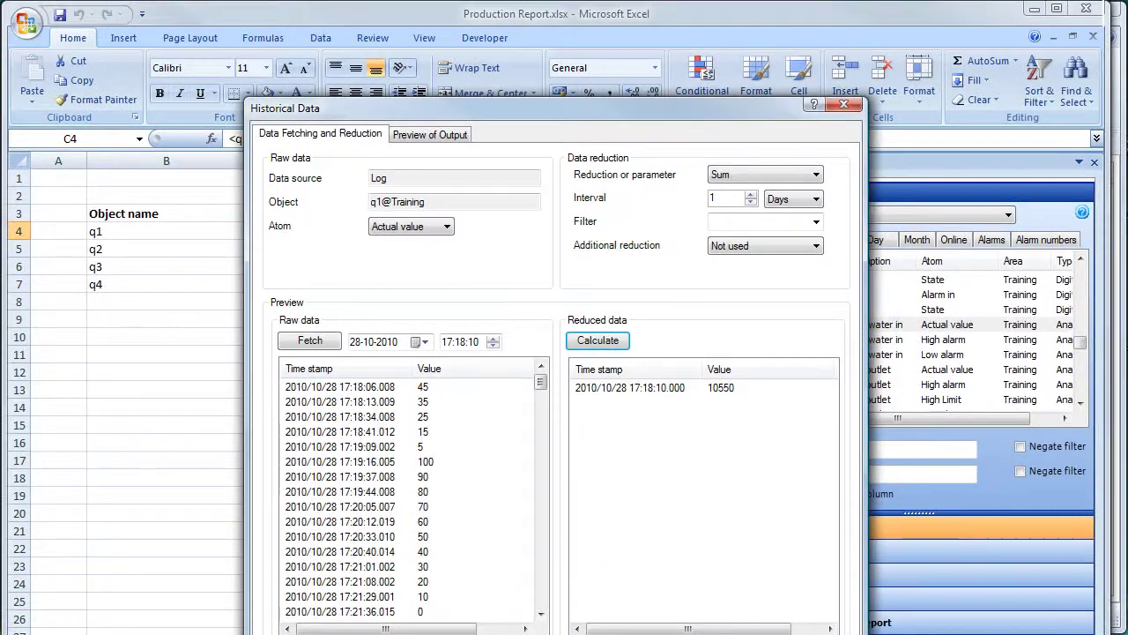
{"action": "key", "text": "Return"}
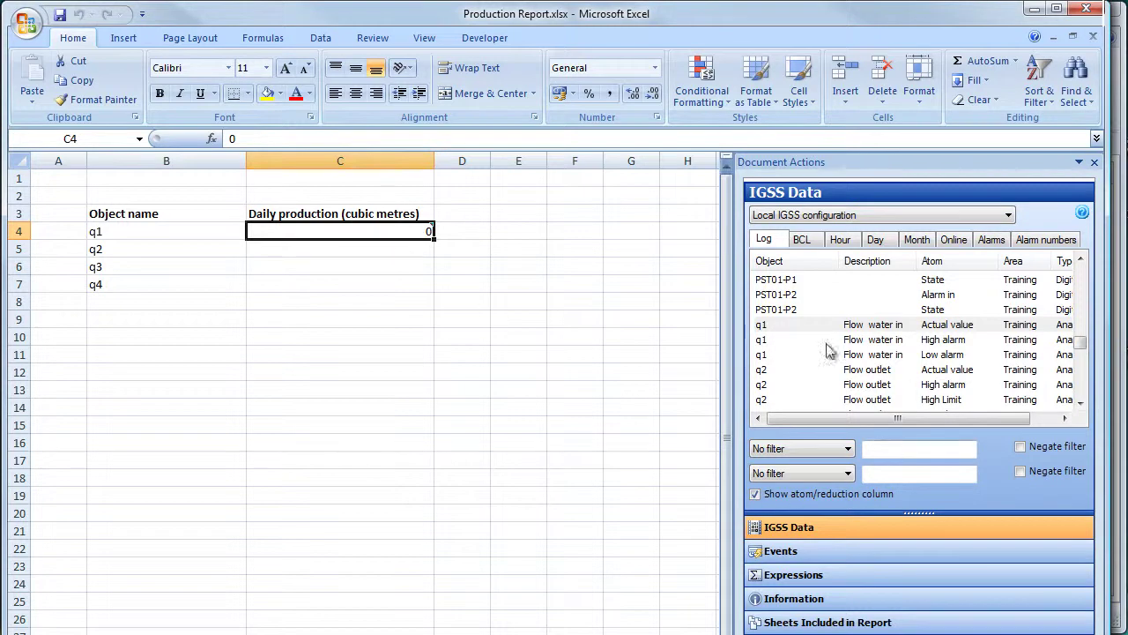
Insert q2's Flow outlet actual value into C5 as a daily sum.
{"action": "left_click", "coordinate": [855, 372]}
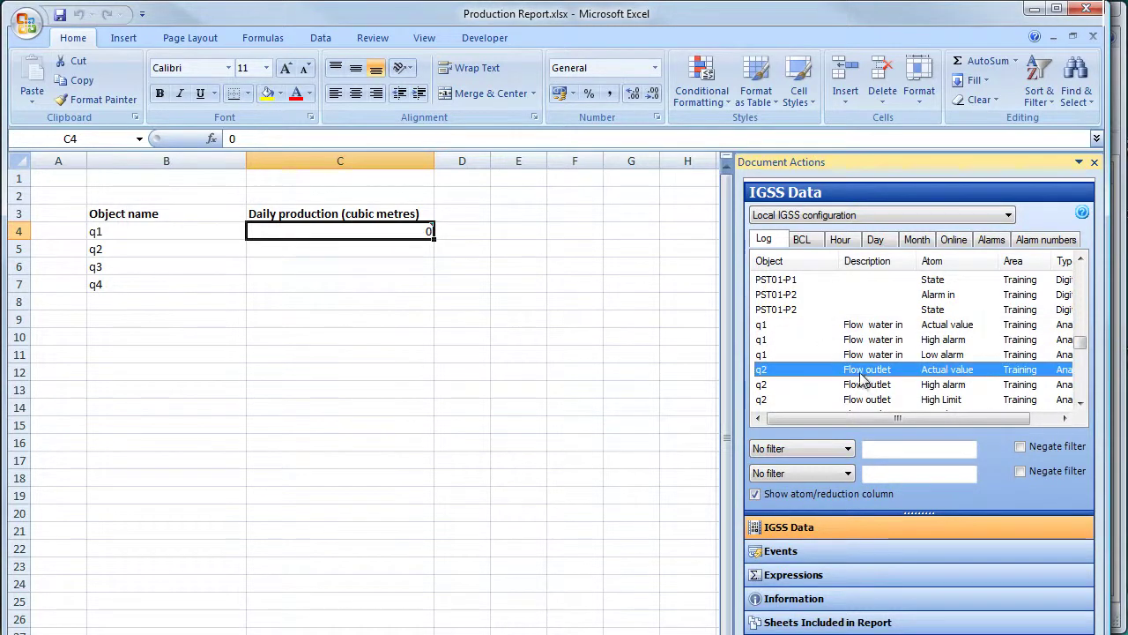
{"action": "left_click_drag", "start_coordinate": [855, 375], "coordinate": [339, 256]}
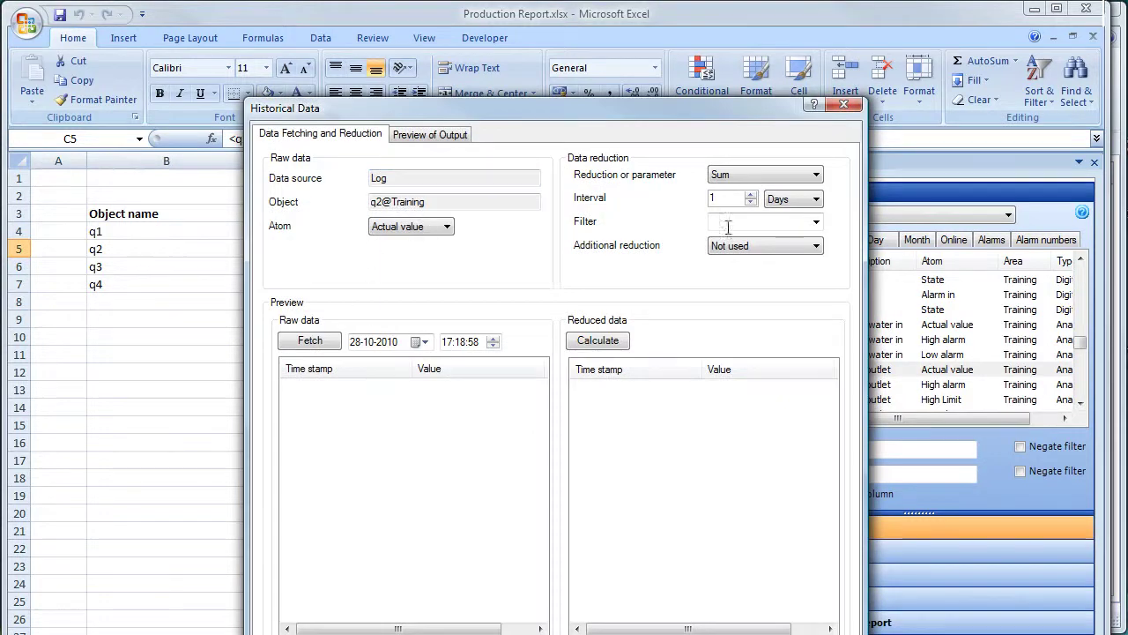
{"action": "left_click", "coordinate": [306, 344]}
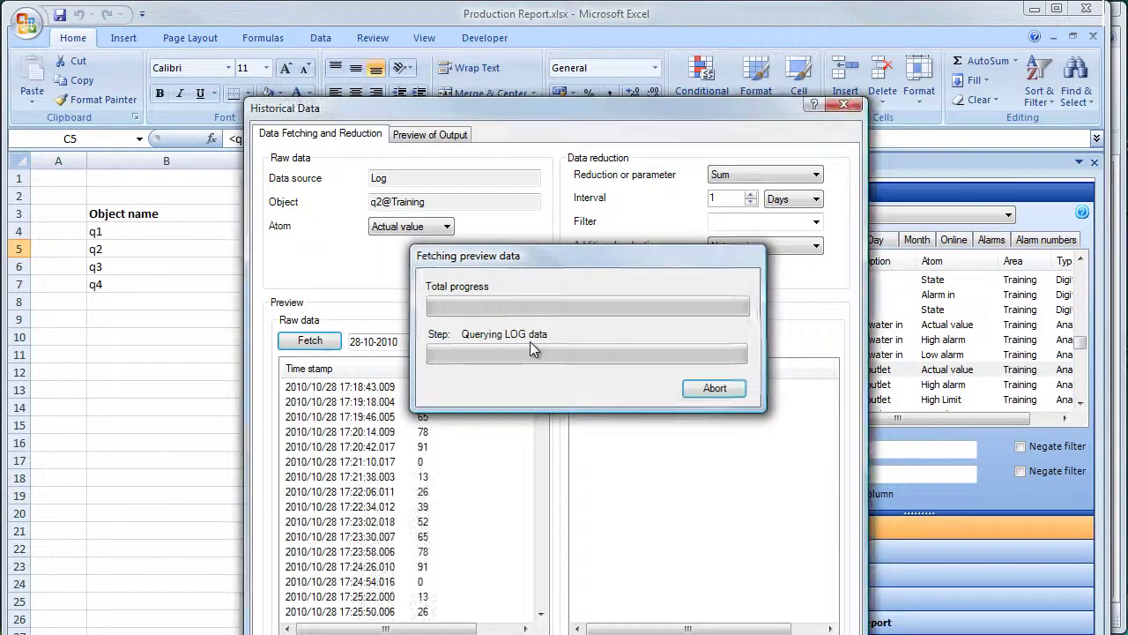
{"action": "left_click", "coordinate": [590, 342]}
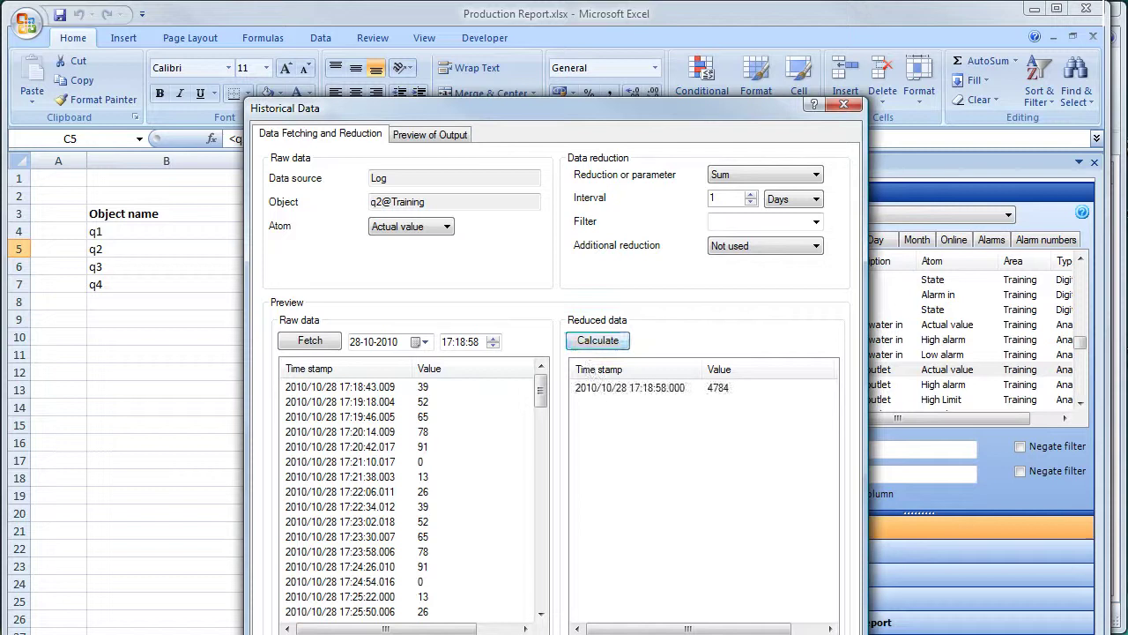
{"action": "key", "text": "Return"}
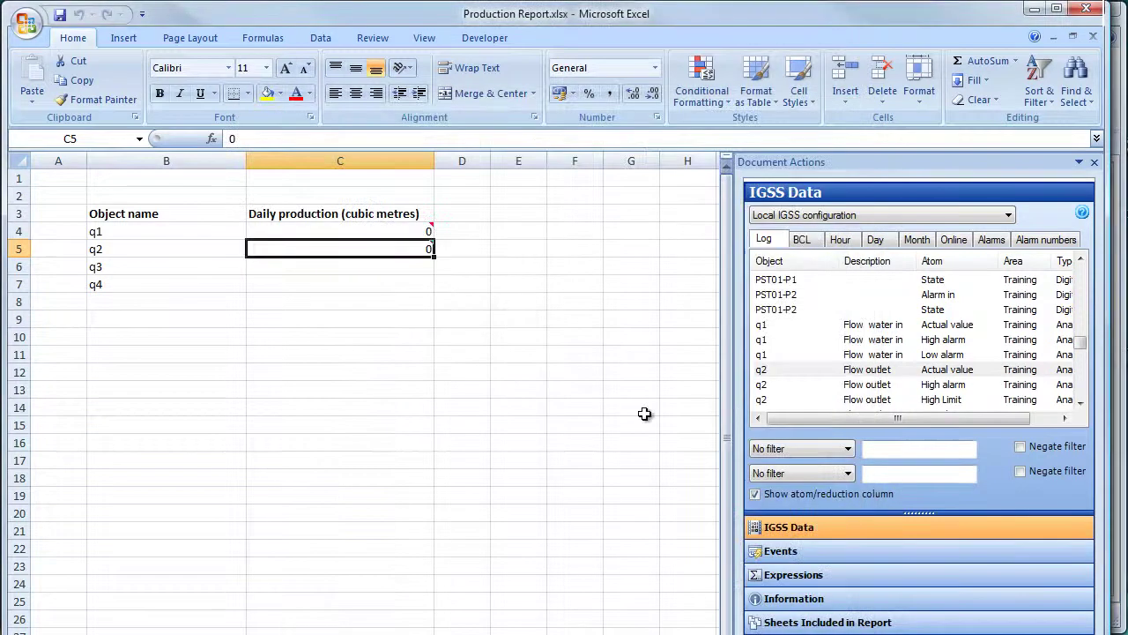
Insert q3's Flow tank 1 actual value into C6 as a daily sum.
{"action": "left_click", "coordinate": [806, 370]}
{"action": "scroll", "coordinate": [806, 370], "scroll_direction": "down", "scroll_amount": 2}
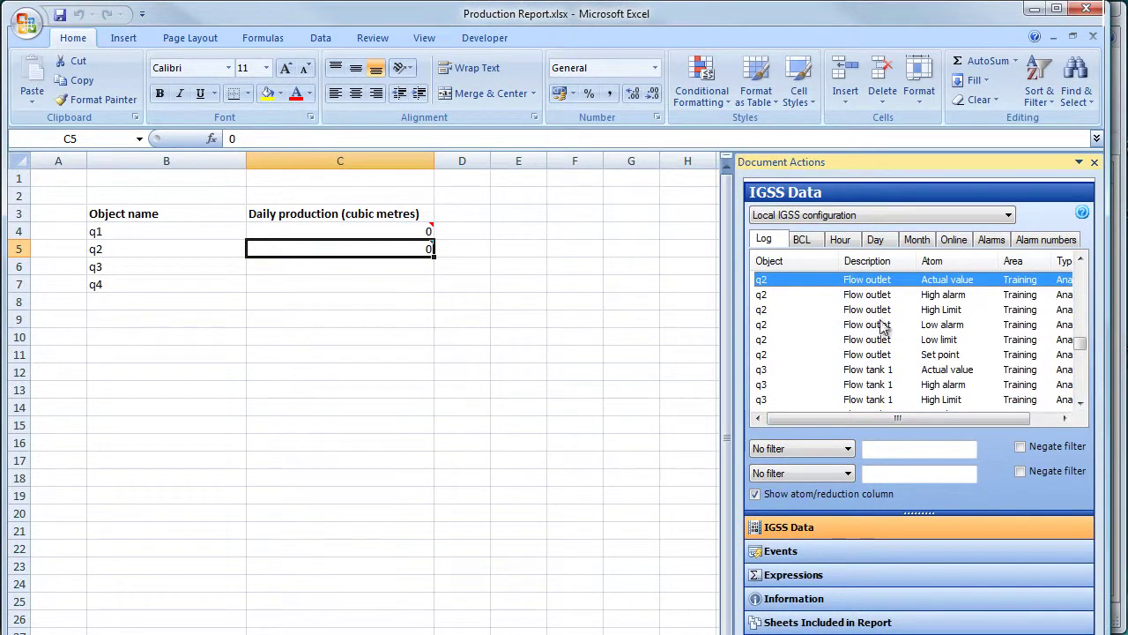
{"action": "left_click", "coordinate": [870, 371]}
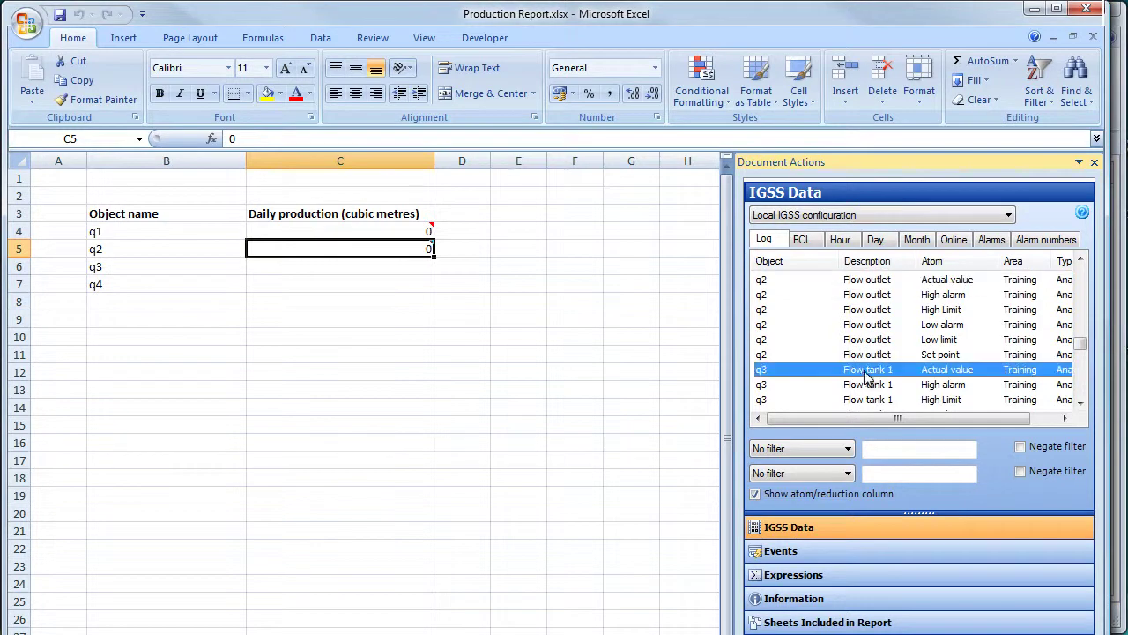
{"action": "left_click_drag", "start_coordinate": [869, 374], "coordinate": [426, 272]}
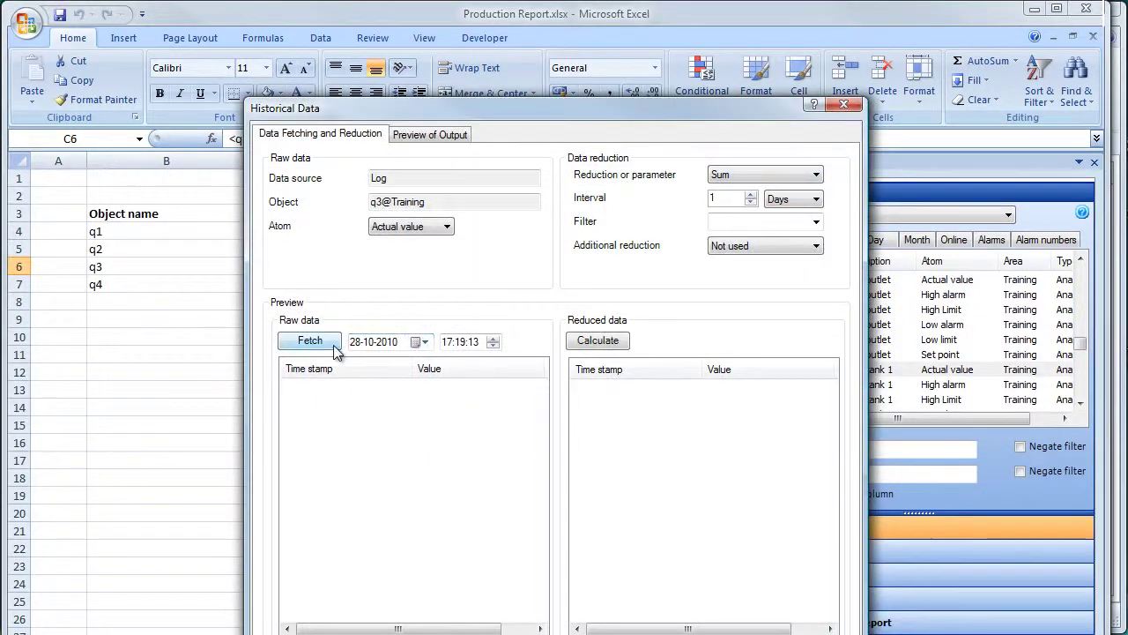
{"action": "left_click", "coordinate": [335, 349]}
{"action": "left_click", "coordinate": [608, 344]}
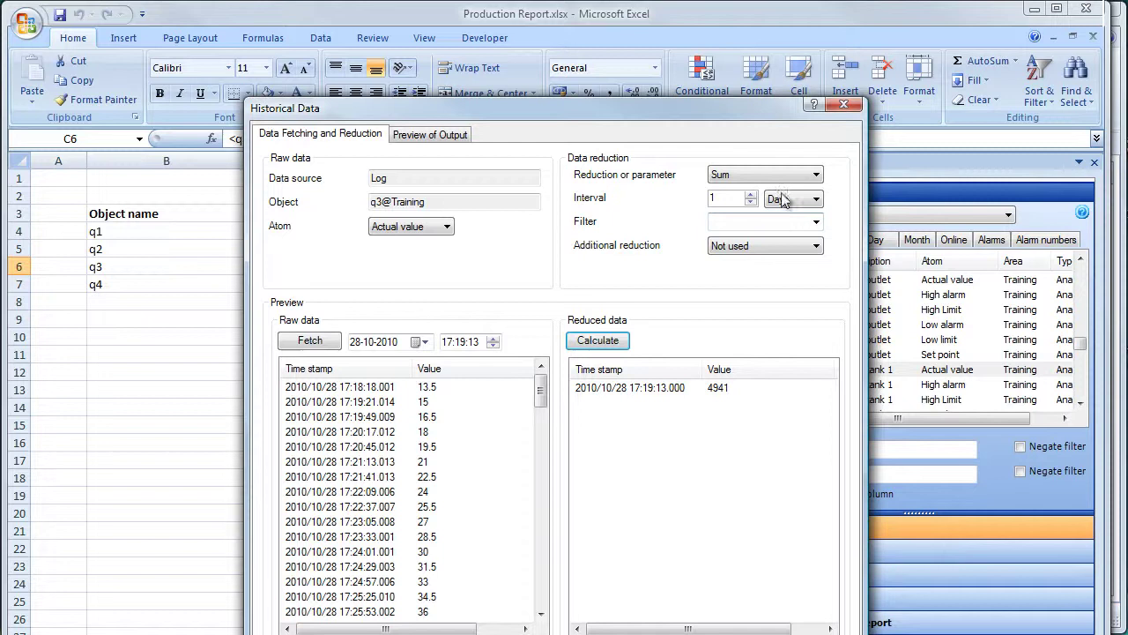
{"action": "key", "text": "Return"}
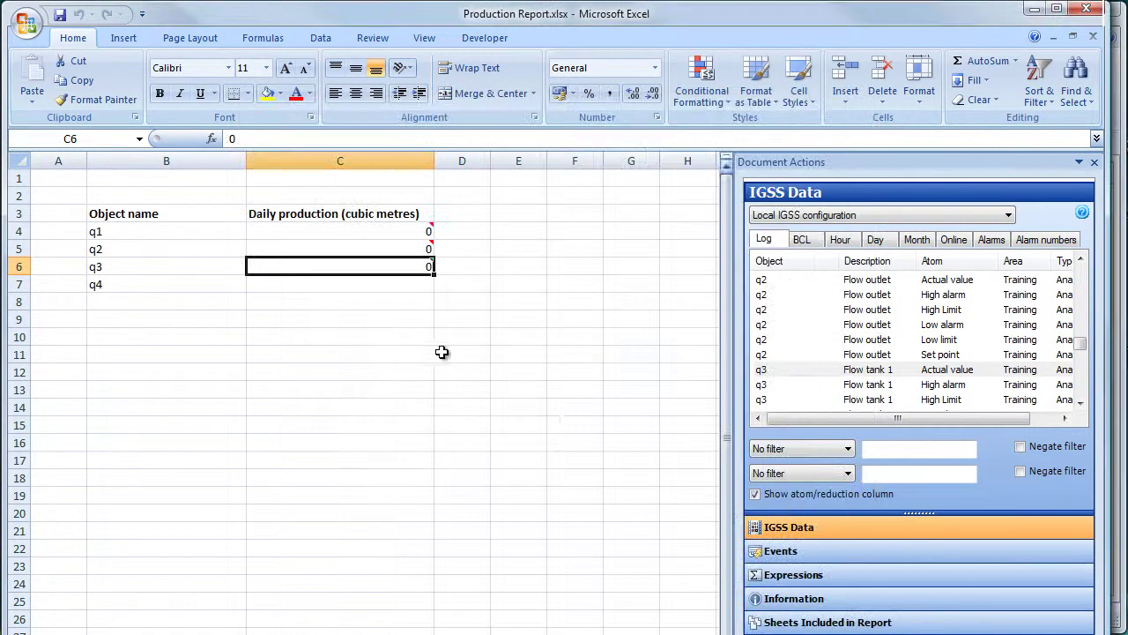
Insert q4's Flow tank 4 actual value into C7 as a daily sum.
{"action": "left_click", "coordinate": [855, 386]}
{"action": "scroll", "coordinate": [855, 390], "scroll_direction": "down", "scroll_amount": 1}
{"action": "scroll", "coordinate": [854, 391], "scroll_direction": "down", "scroll_amount": 1}
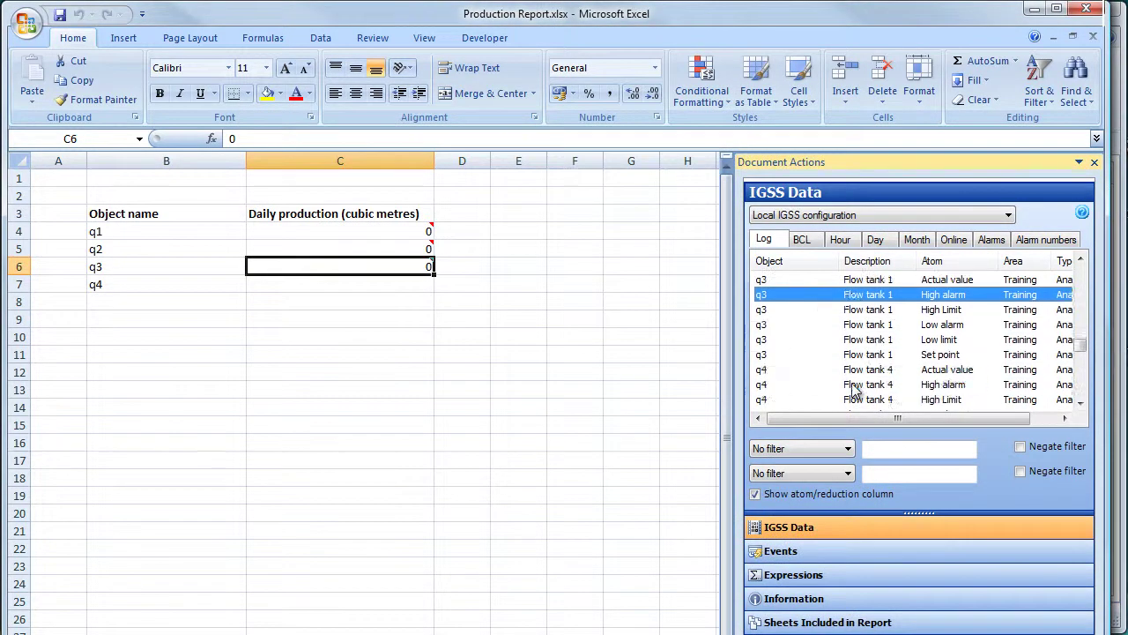
{"action": "left_click", "coordinate": [886, 372]}
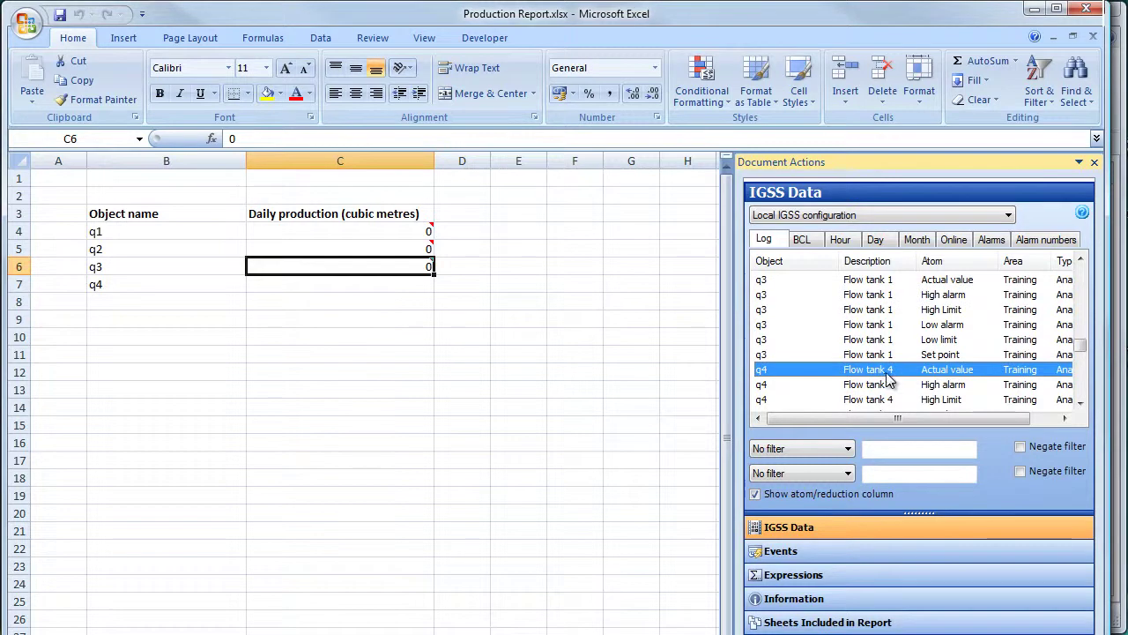
{"action": "left_click_drag", "start_coordinate": [888, 376], "coordinate": [423, 294]}
{"action": "left_click", "coordinate": [310, 341]}
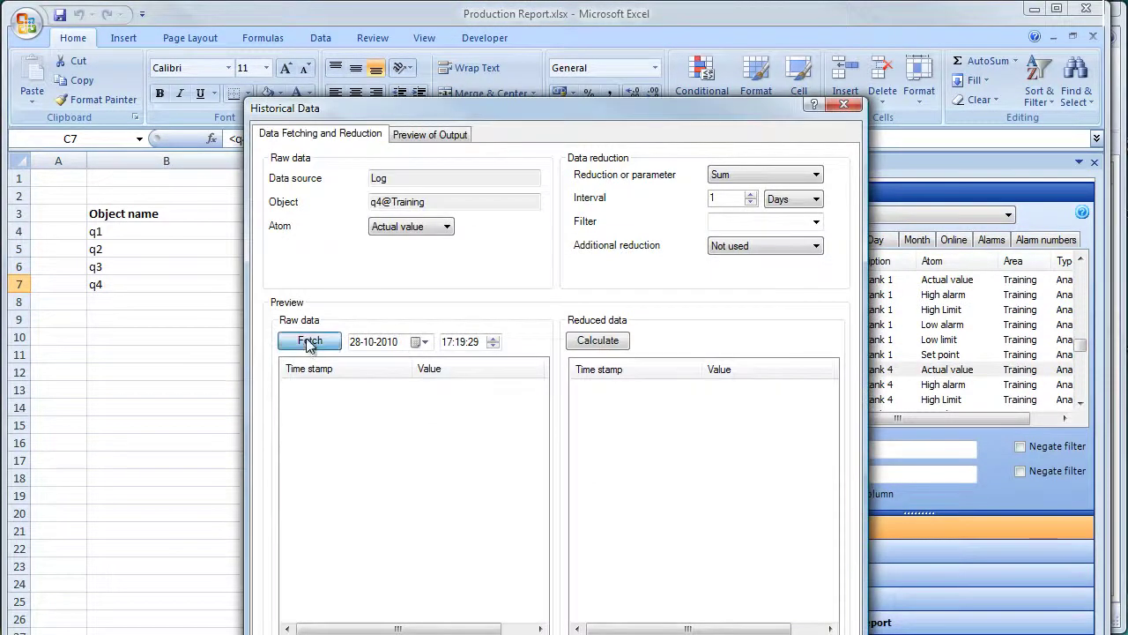
{"action": "left_click", "coordinate": [604, 340]}
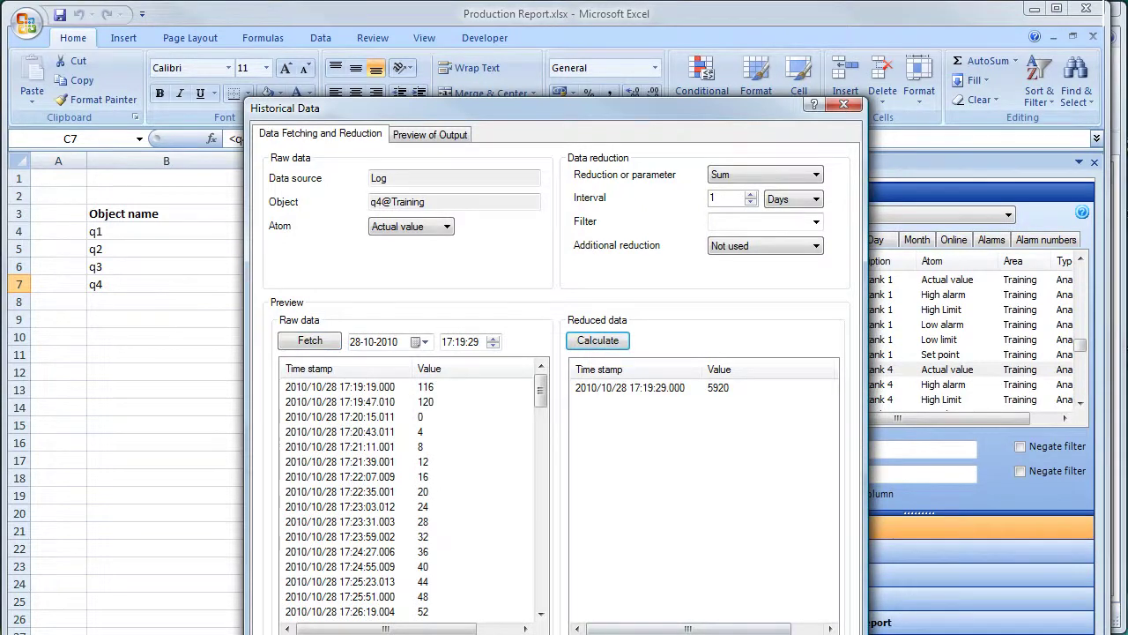
{"action": "key", "text": "Return"}
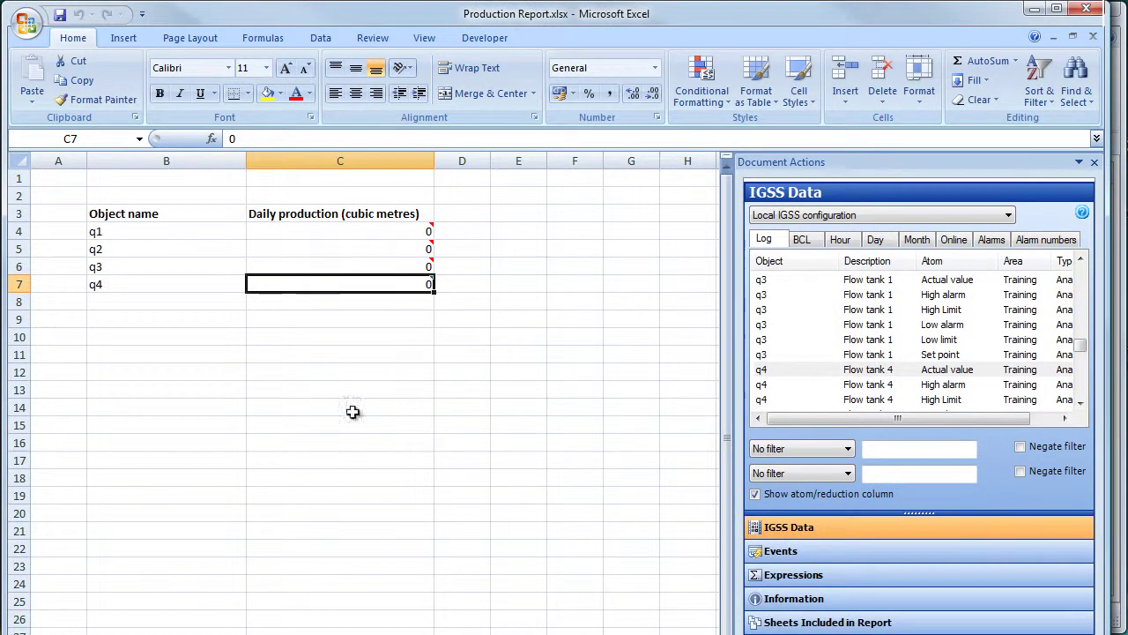
{"action": "left_click", "coordinate": [352, 409]}
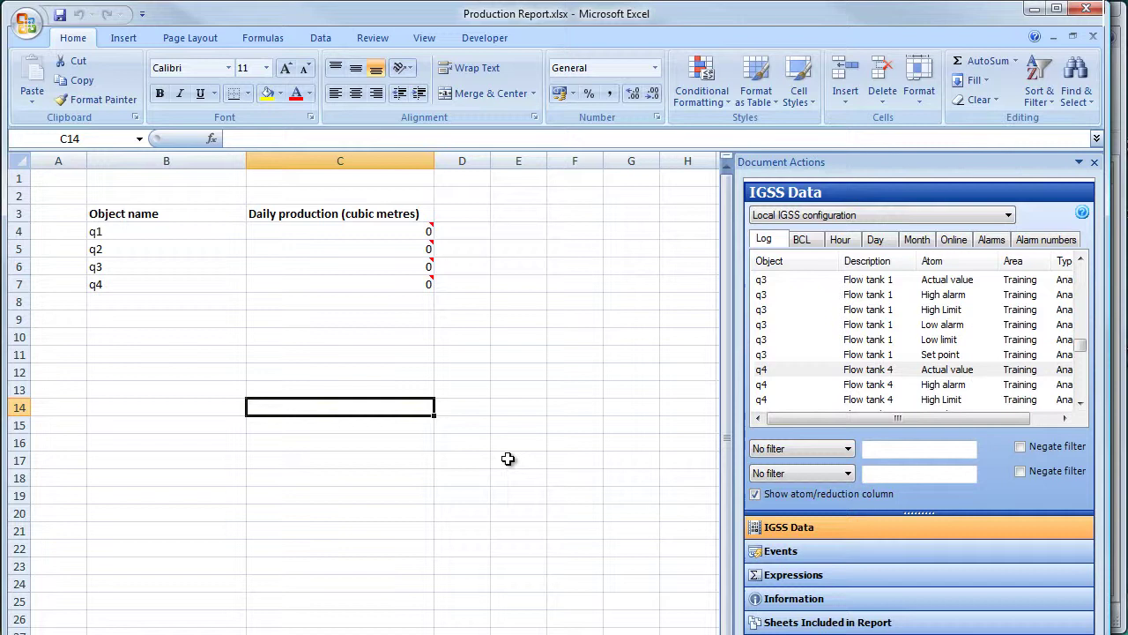
Type sample figures 32, 56, 44 and 88 into C4 to C7, finishing in column B below the table.
{"action": "key", "text": "Up"}
{"action": "key", "text": "Up"}
{"action": "key", "text": "Up"}
{"action": "key", "text": "Up"}
{"action": "key", "text": "Up"}
{"action": "key", "text": "Up"}
{"action": "key", "text": "Up"}
{"action": "key", "text": "Up"}
{"action": "key", "text": "Up"}
{"action": "key", "text": "Up"}
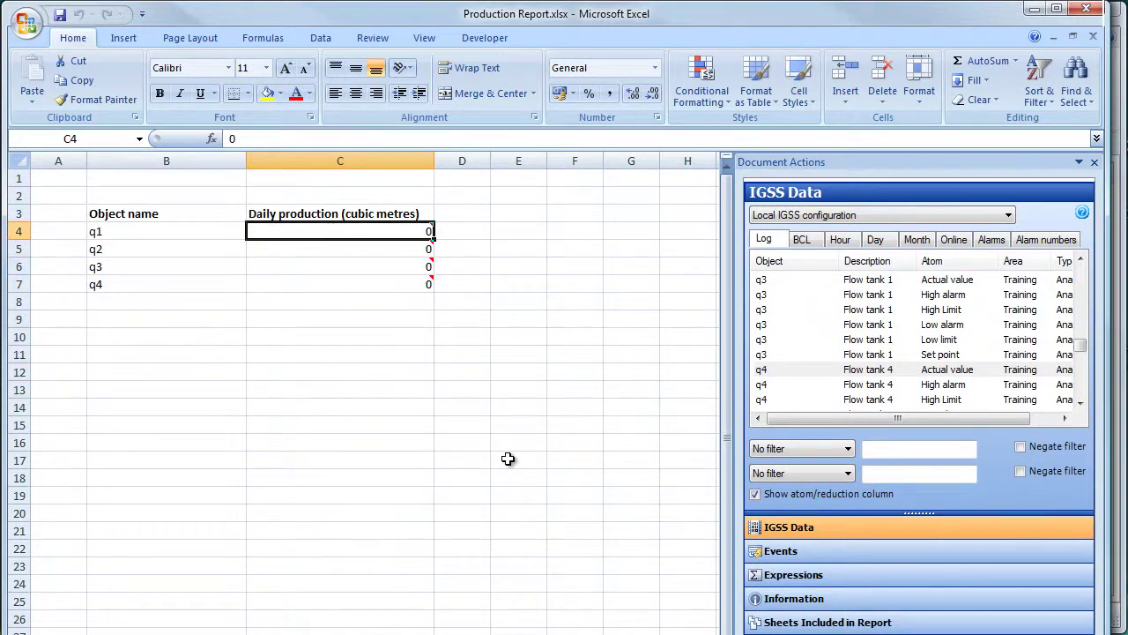
{"action": "type", "text": "32"}
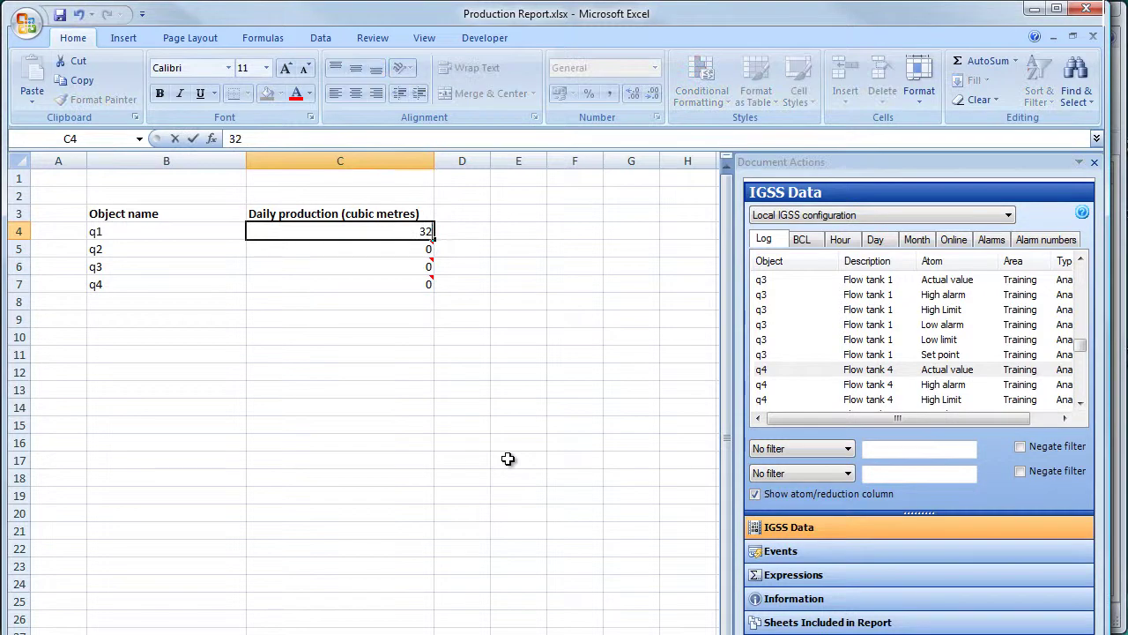
{"action": "key", "text": "Return"}
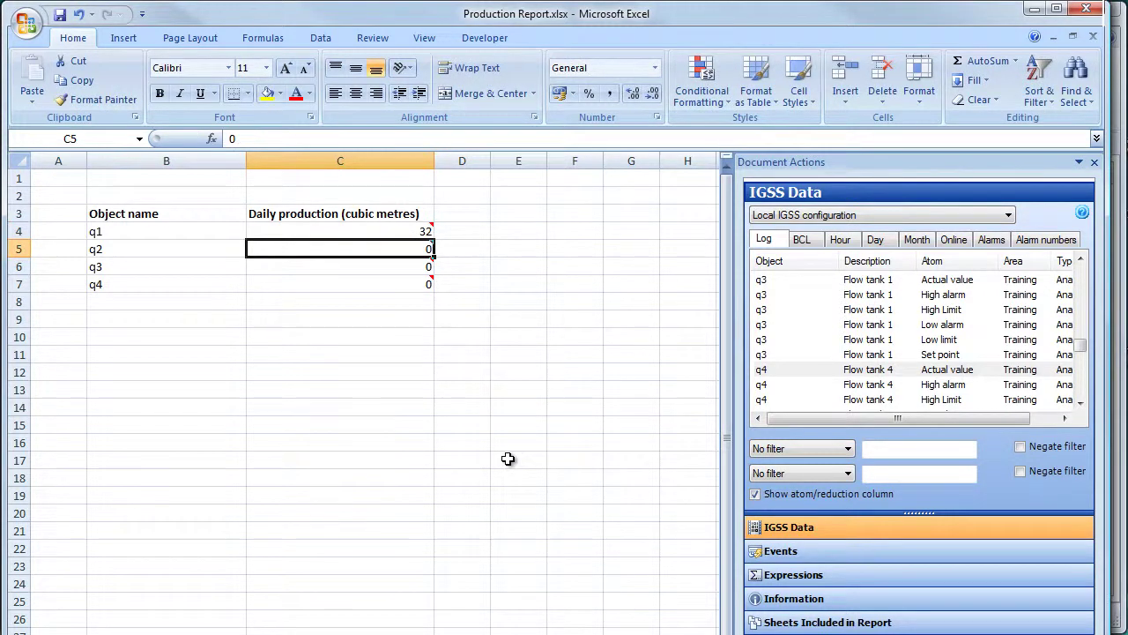
{"action": "type", "text": "56"}
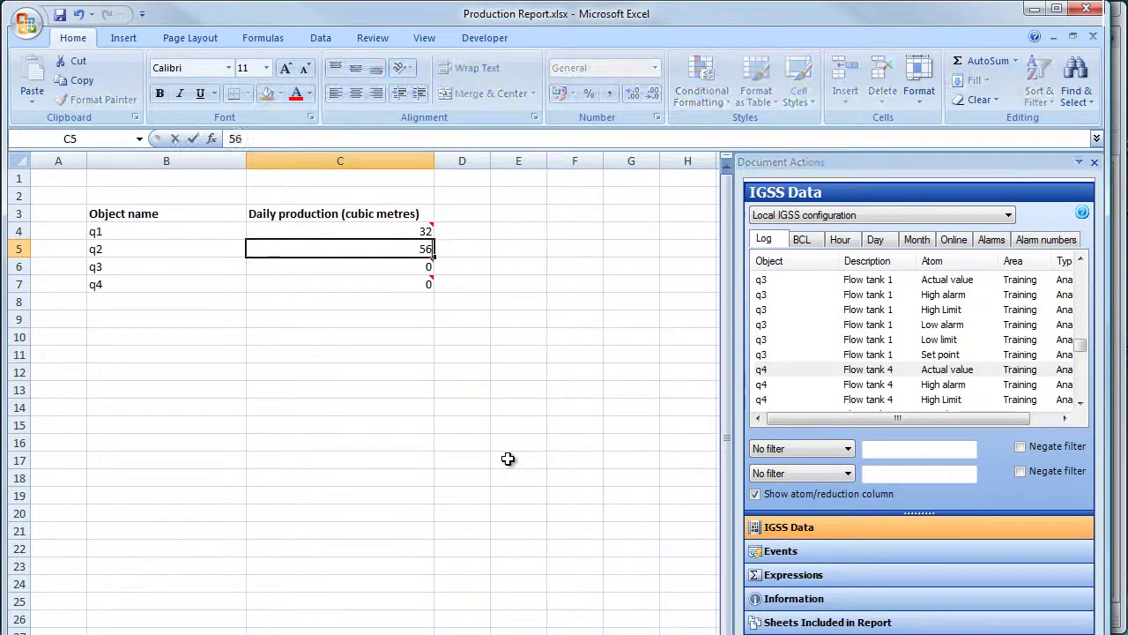
{"action": "key", "text": "Return"}
{"action": "type", "text": "44"}
{"action": "key", "text": "Return"}
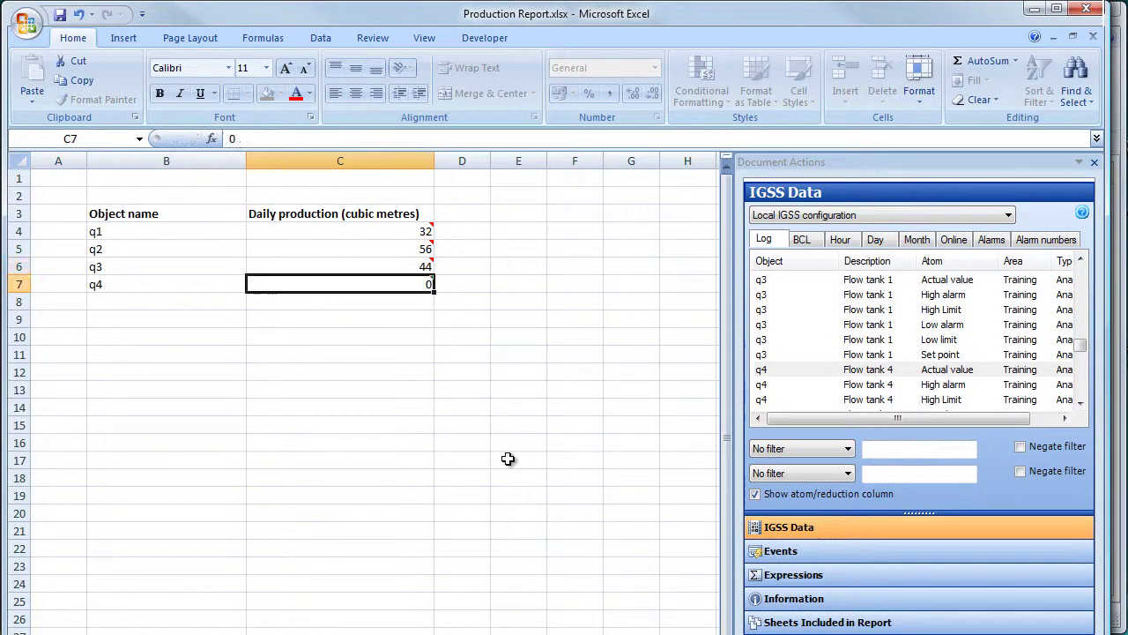
{"action": "type", "text": "88"}
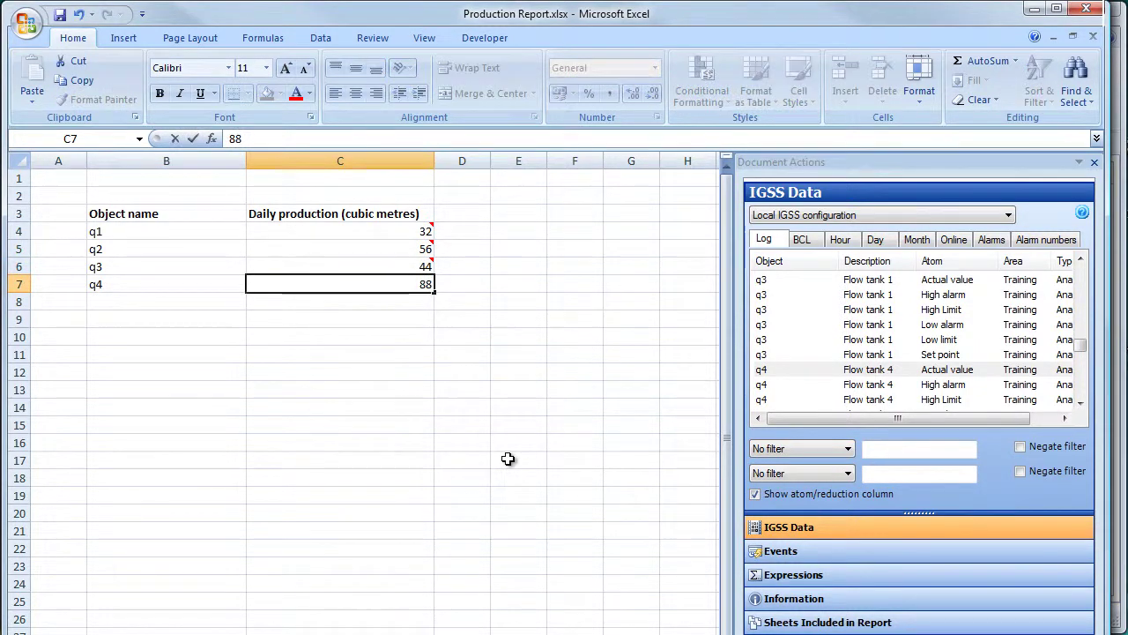
{"action": "key", "text": "Return"}
{"action": "key", "text": "Down"}
{"action": "key", "text": "Down"}
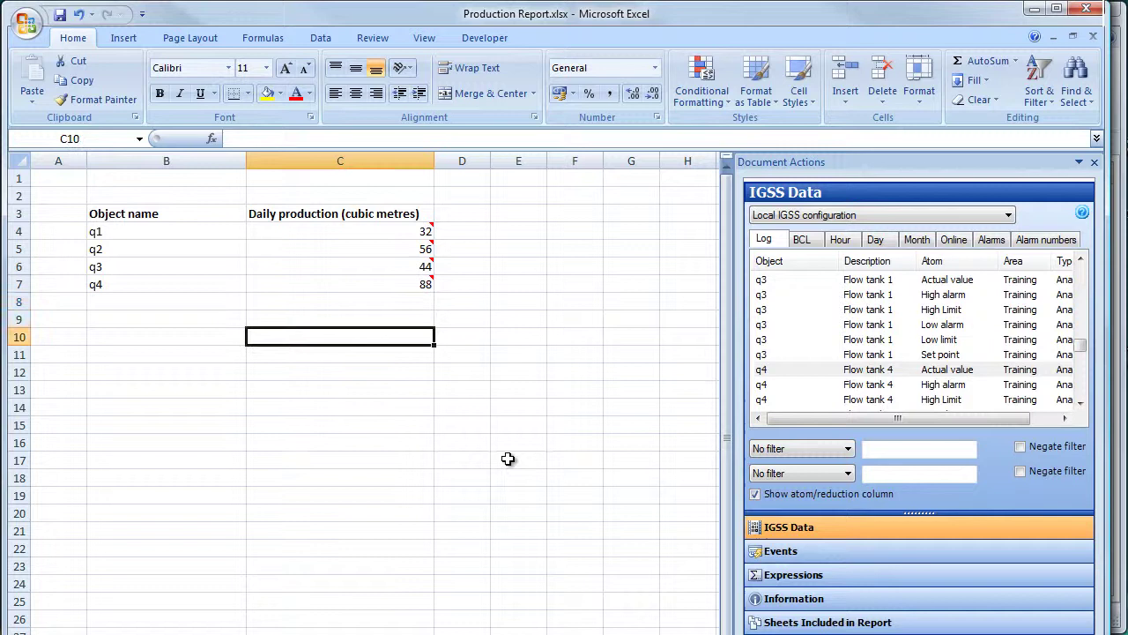
{"action": "key", "text": "Left"}
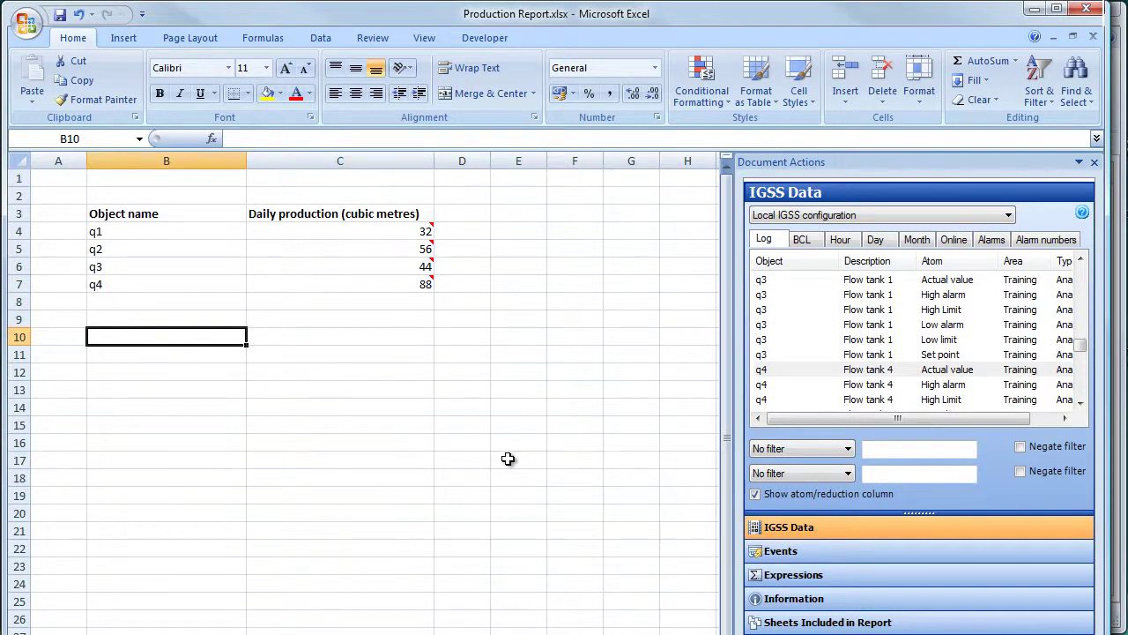
Select B3:C7 and insert a 2-D pie chart of the table.
{"action": "left_click", "coordinate": [164, 233]}
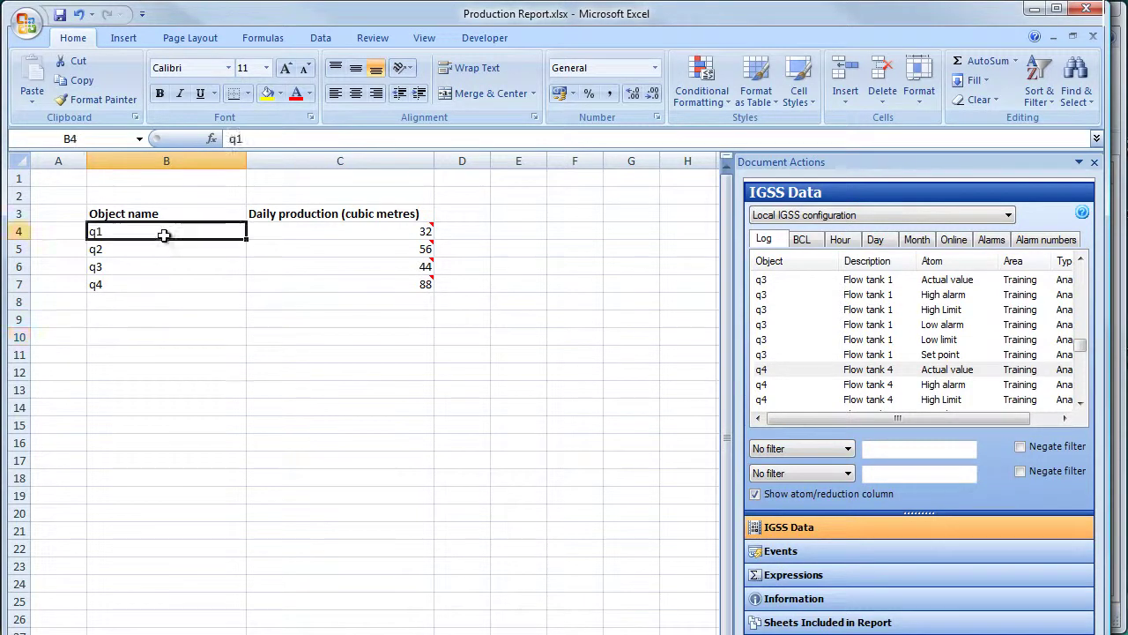
{"action": "mouse_move", "coordinate": [344, 280]}
{"action": "key", "text": "Up"}
{"action": "key", "text": "shift+Down"}
{"action": "key", "text": "shift+Down"}
{"action": "key", "text": "shift+Down"}
{"action": "key", "text": "shift+Down"}
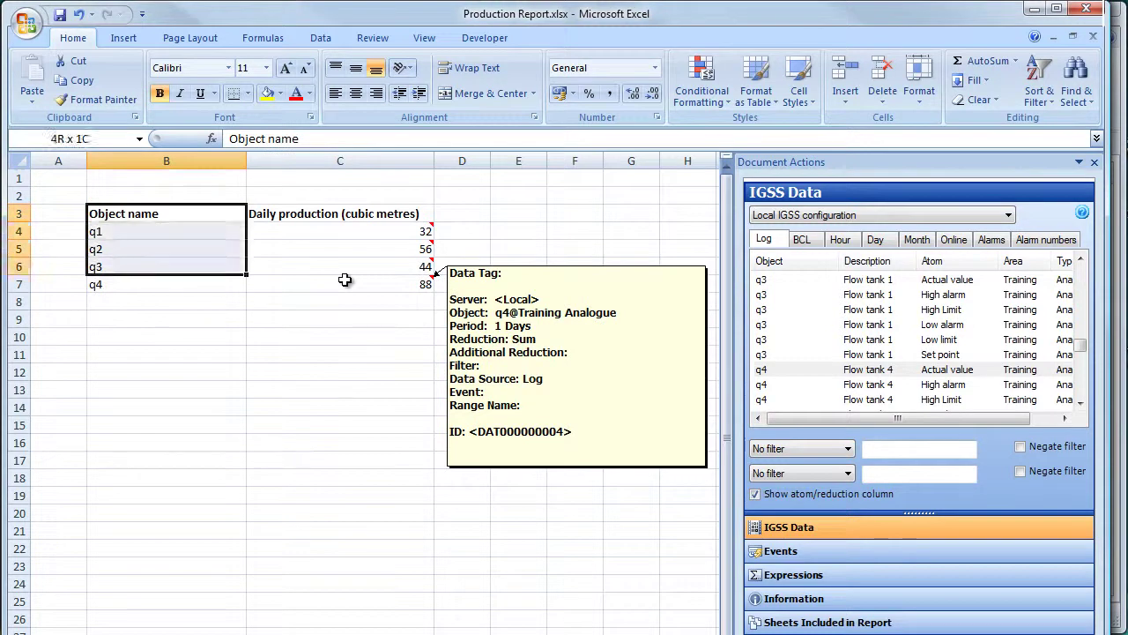
{"action": "key", "text": "shift+Right"}
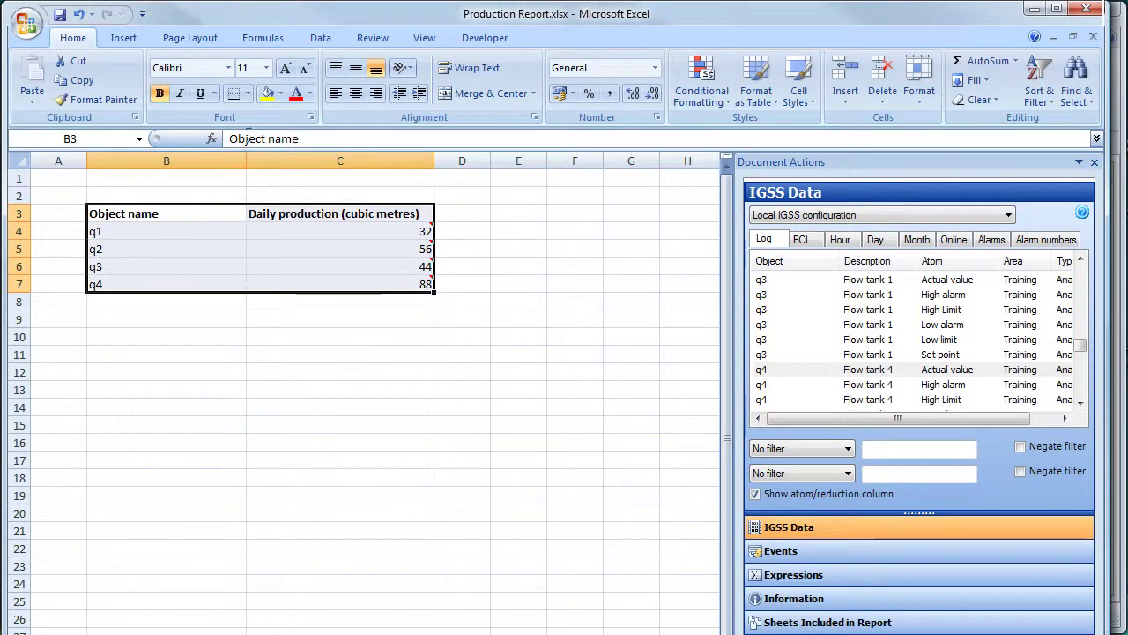
{"action": "left_click", "coordinate": [126, 40]}
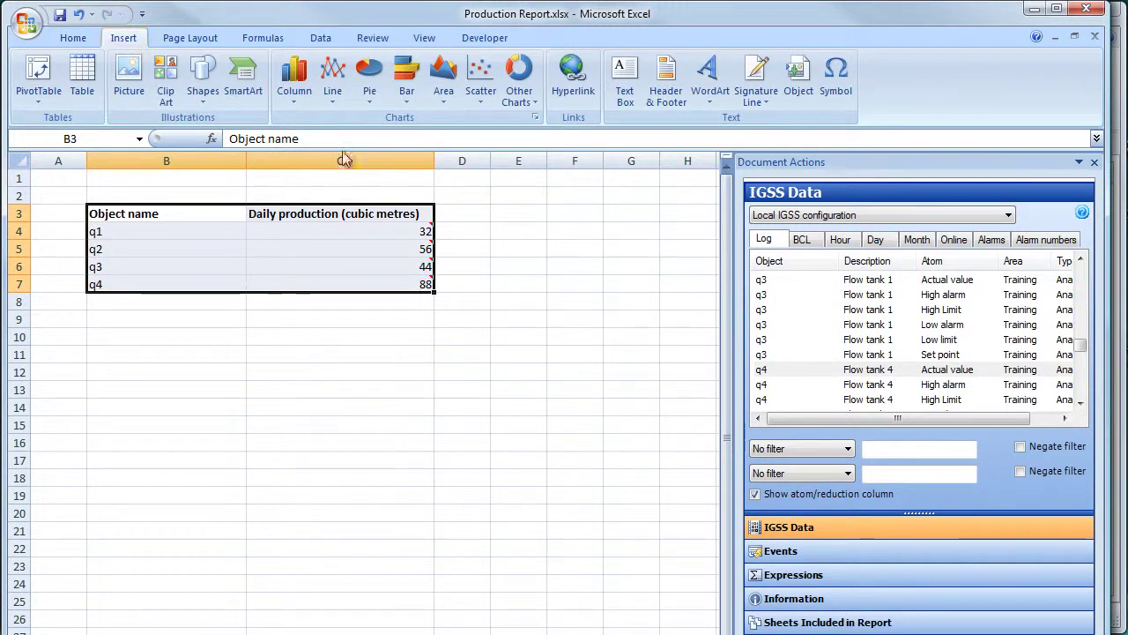
{"action": "left_click", "coordinate": [369, 78]}
{"action": "left_click", "coordinate": [376, 154]}
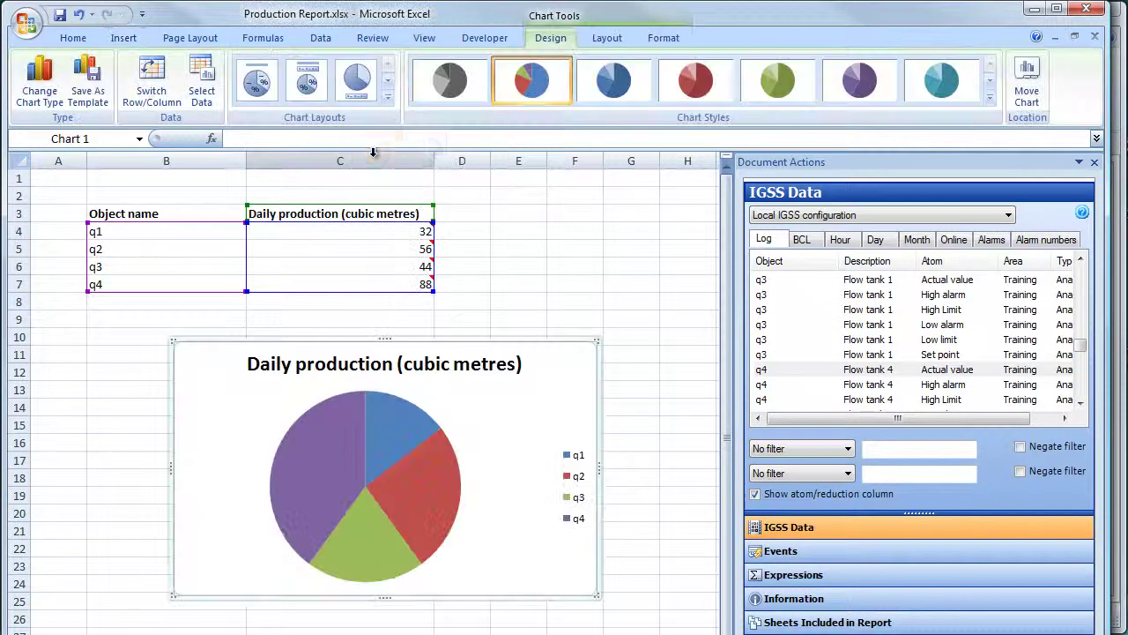
Move the pie chart under the table, make it narrower, and add data labels to the slices.
{"action": "left_click_drag", "start_coordinate": [472, 344], "coordinate": [384, 338]}
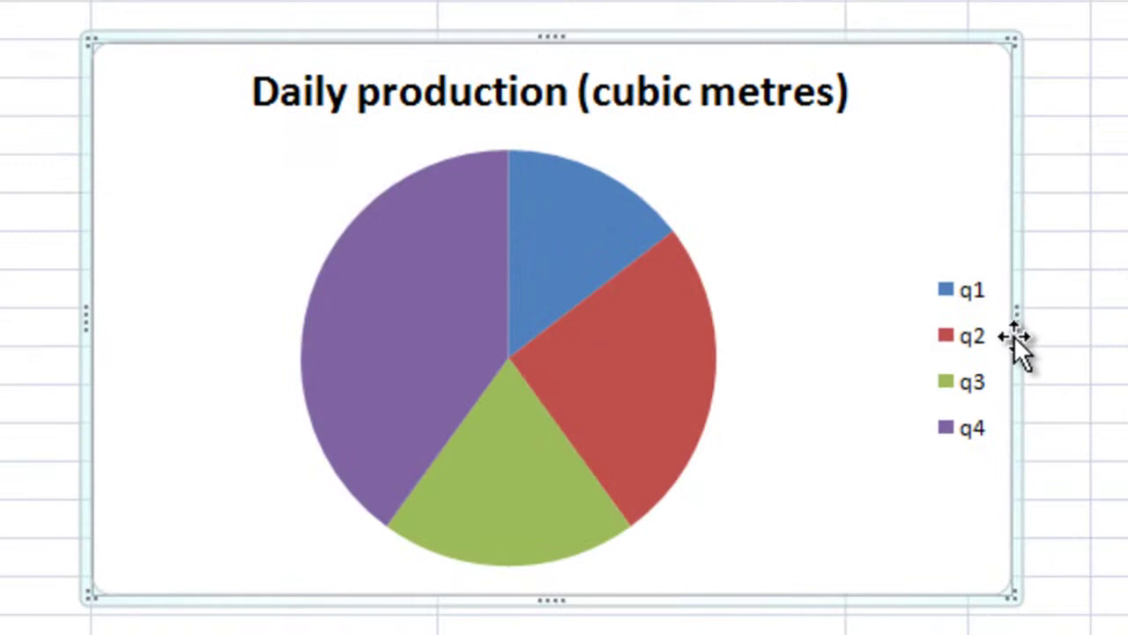
{"action": "left_click_drag", "start_coordinate": [1014, 323], "coordinate": [903, 330]}
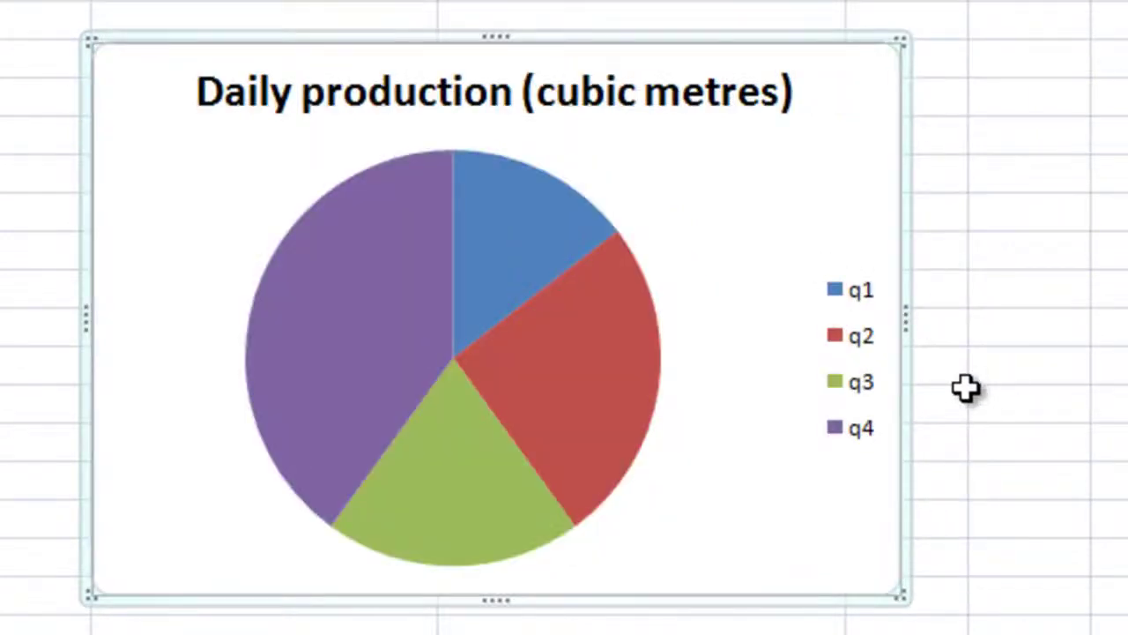
{"action": "right_click", "coordinate": [457, 359]}
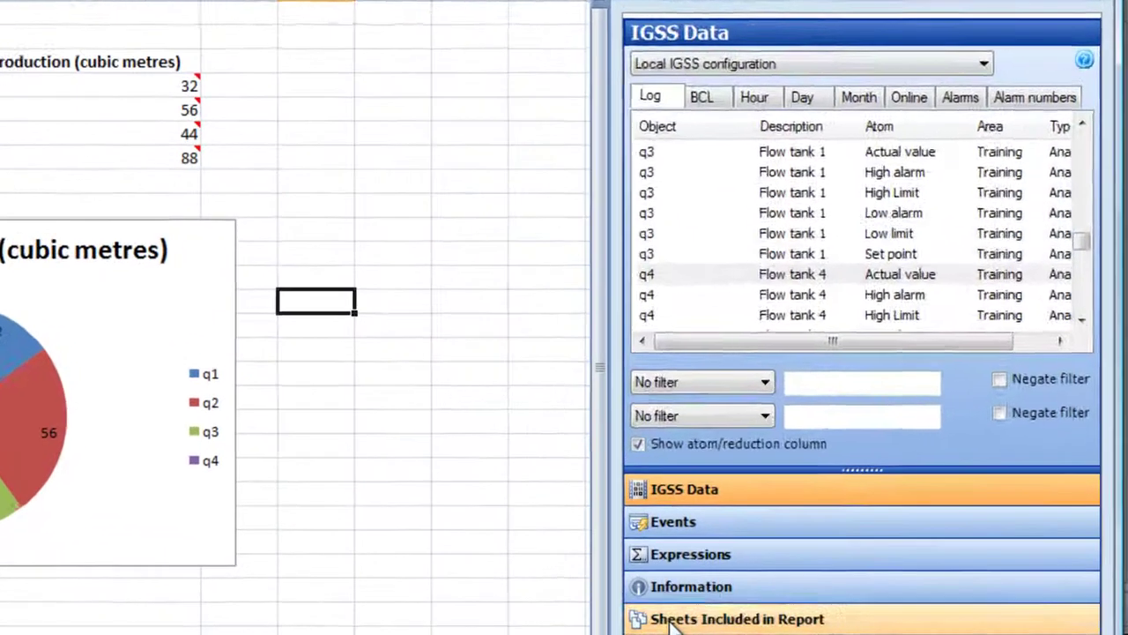
In Report Options, change the default report period unit from Hours to Days.
{"action": "left_click", "coordinate": [780, 623]}
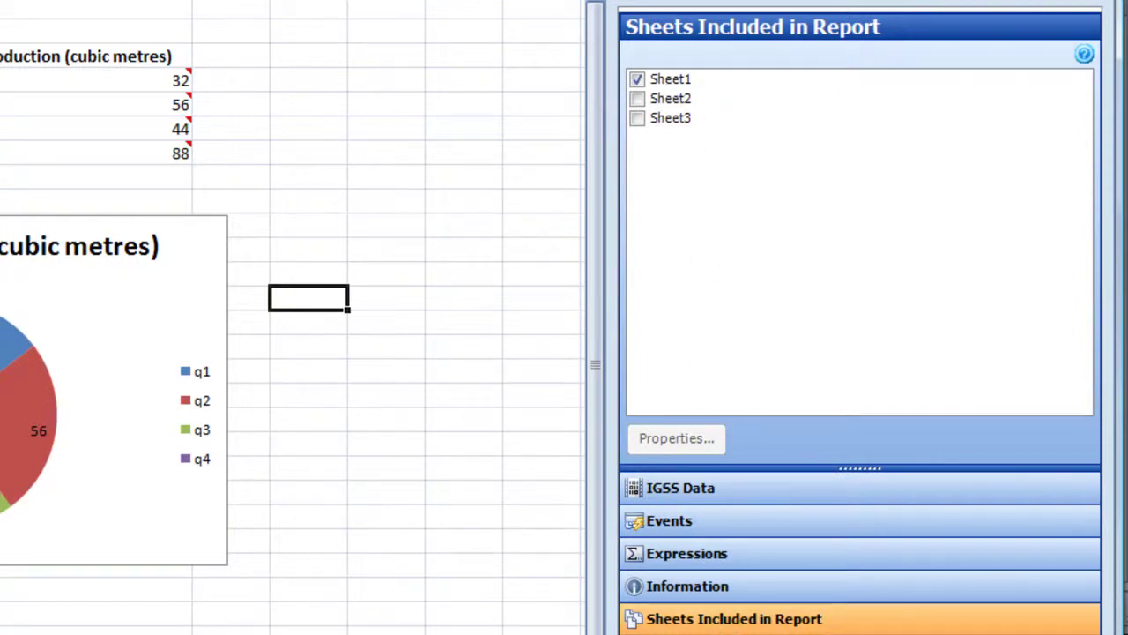
{"action": "left_click", "coordinate": [705, 632]}
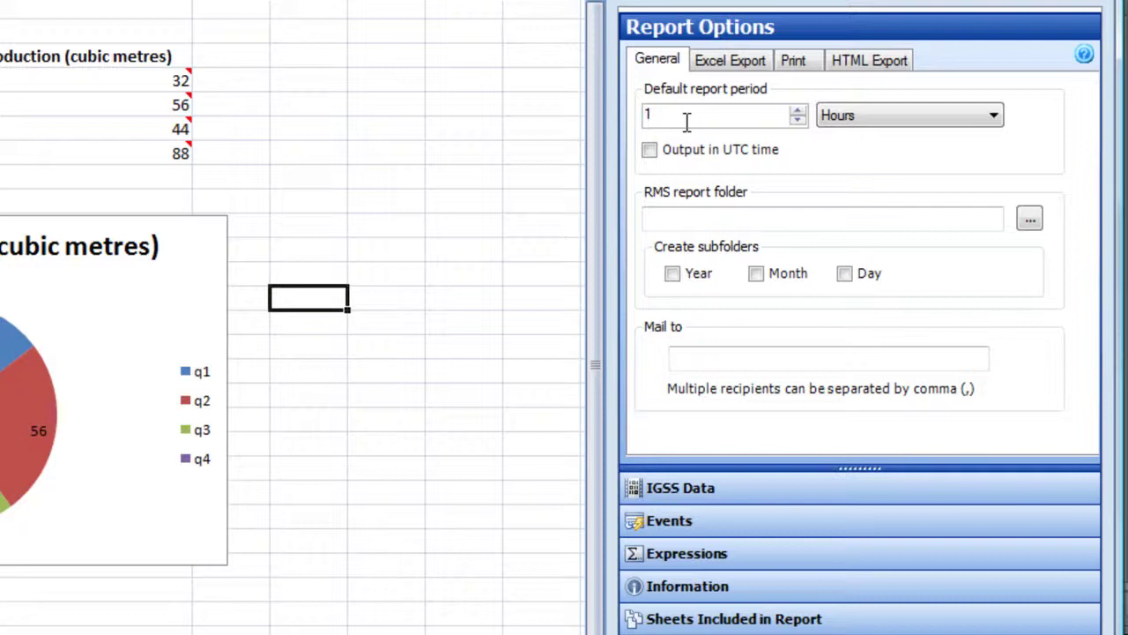
{"action": "left_click", "coordinate": [878, 129]}
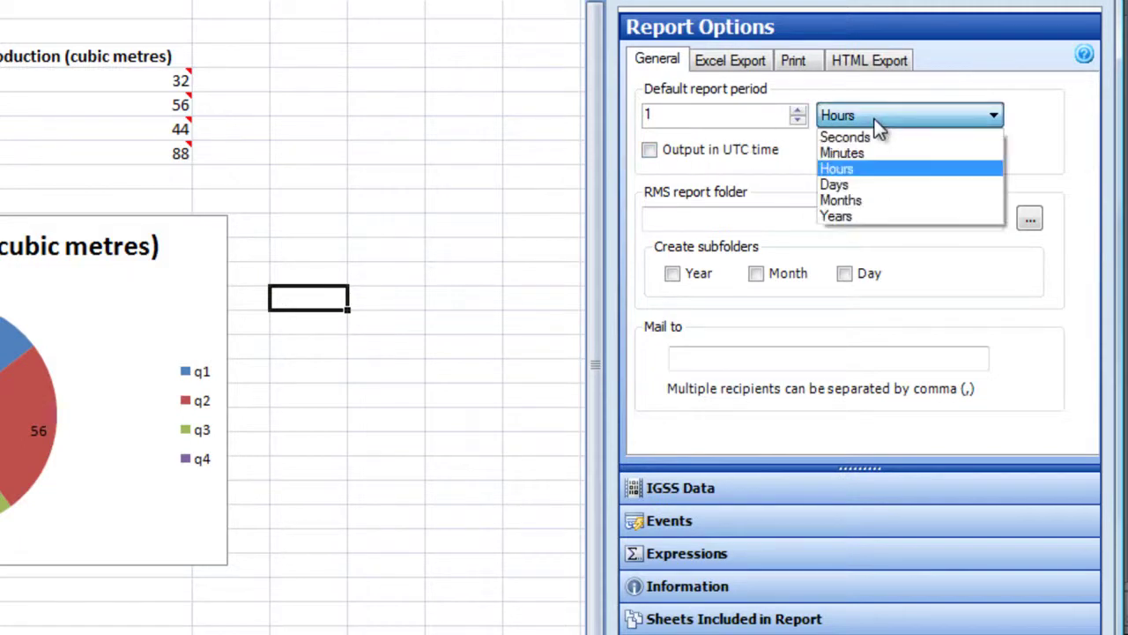
{"action": "left_click", "coordinate": [869, 187]}
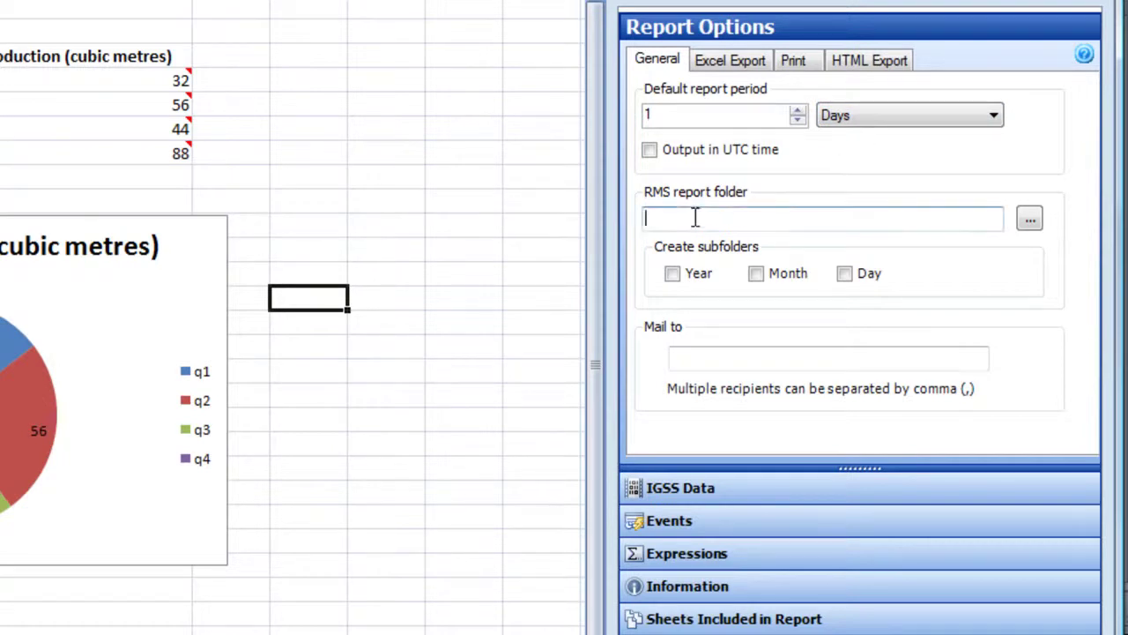
{"action": "left_click", "coordinate": [659, 210]}
Set the RMS report folder to D:\IGSS Configs\IGSS90\Demo and enable Year, Month and Day subfolders.
{"action": "left_click", "coordinate": [1029, 221]}
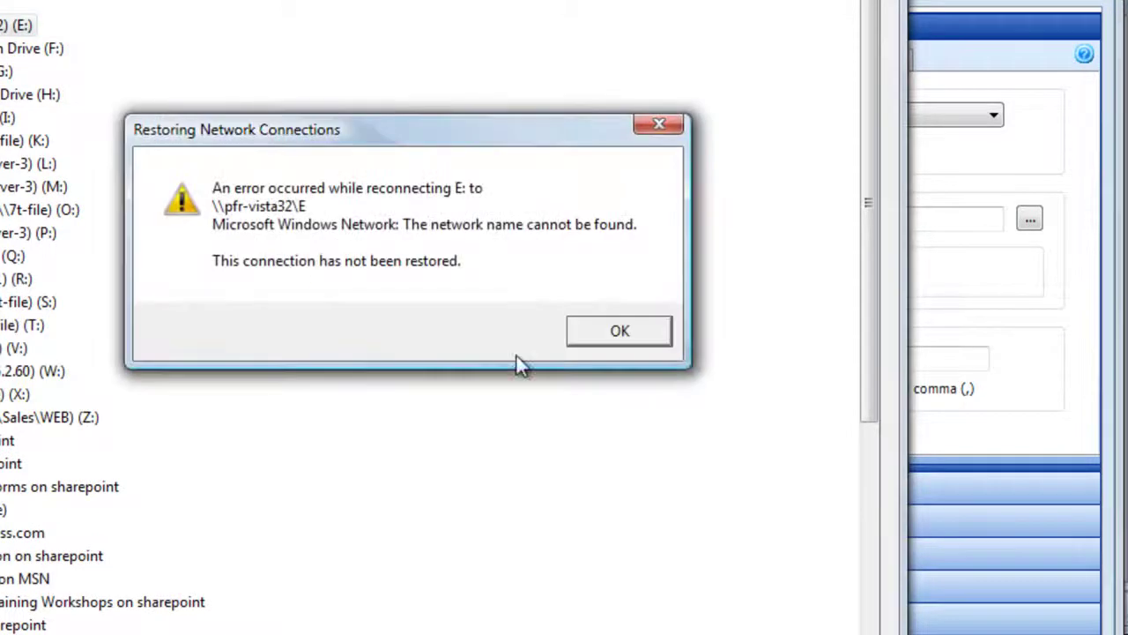
{"action": "left_click", "coordinate": [631, 328]}
{"action": "scroll", "coordinate": [38, 80], "scroll_direction": "up", "scroll_amount": 4}
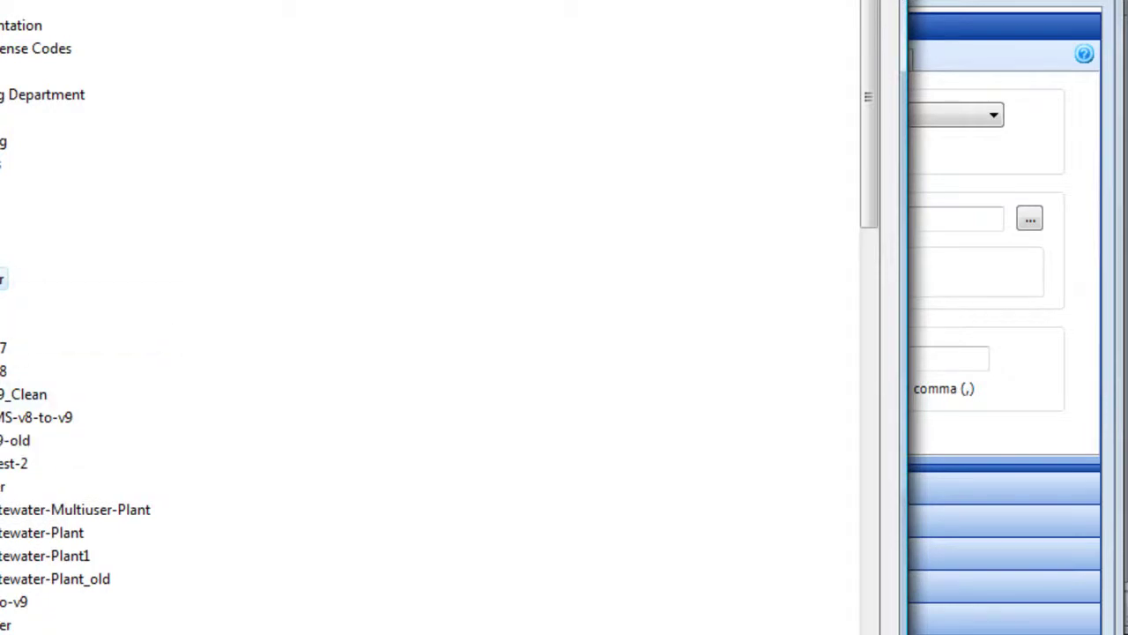
{"action": "key", "text": "Return"}
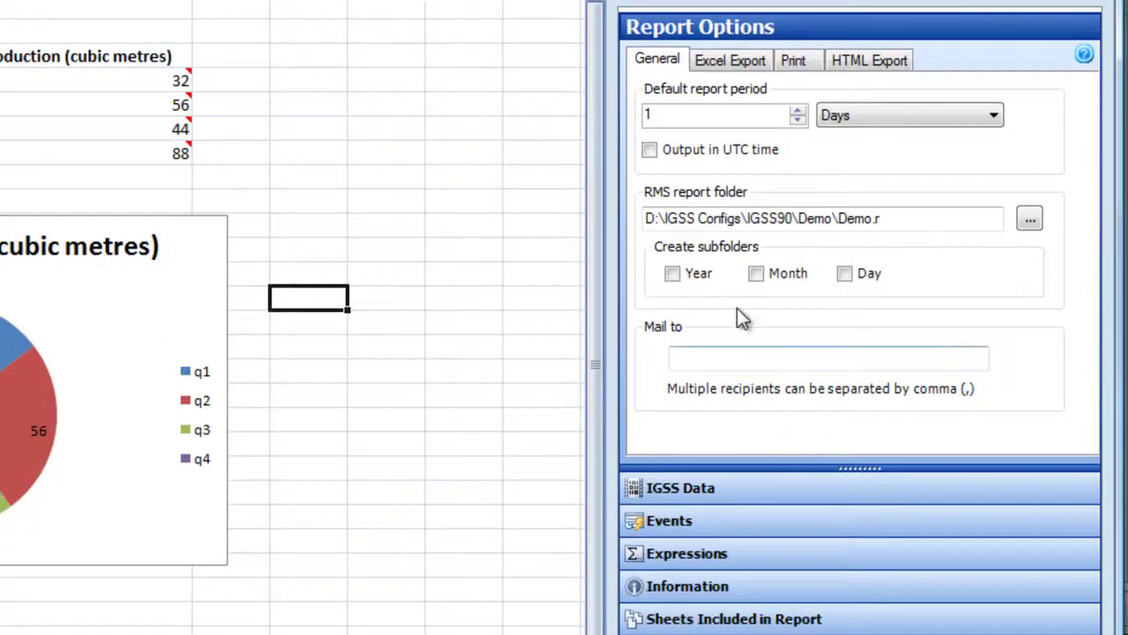
{"action": "left_click", "coordinate": [674, 275]}
{"action": "left_click", "coordinate": [844, 281]}
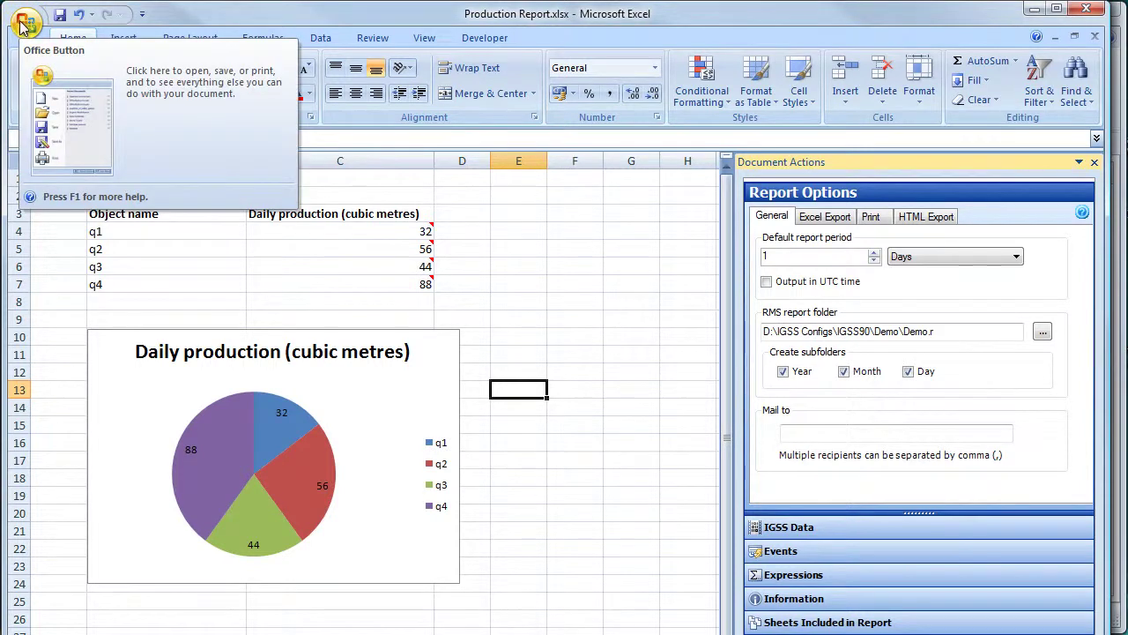
Exit Excel, saving the changes to Production Report.xlsx.
{"action": "left_click", "coordinate": [23, 25]}
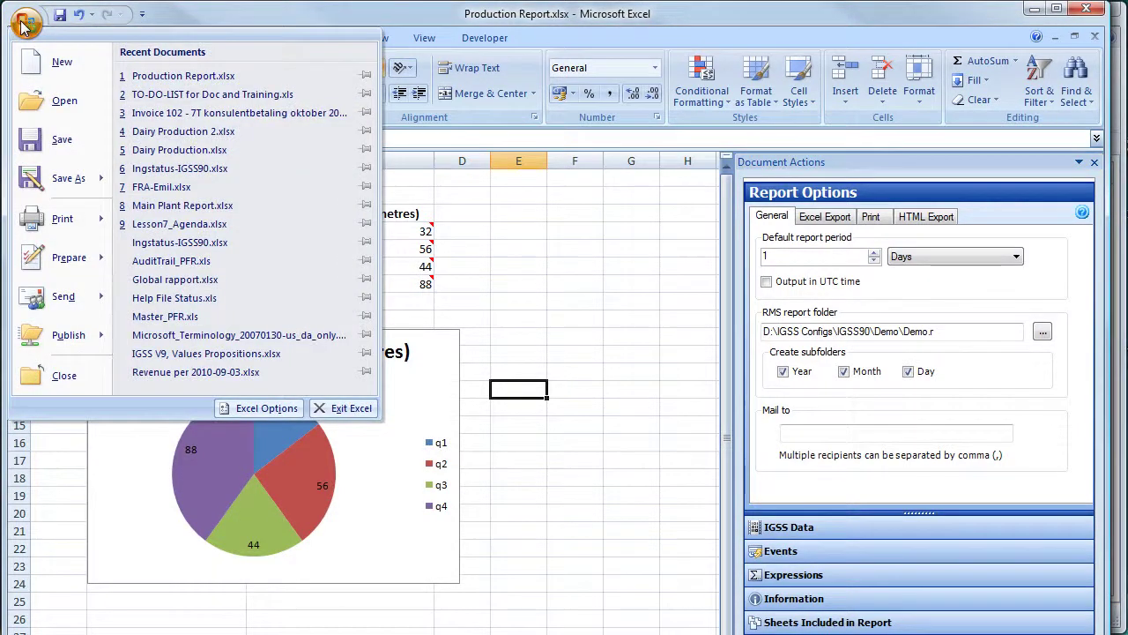
{"action": "left_click", "coordinate": [351, 411]}
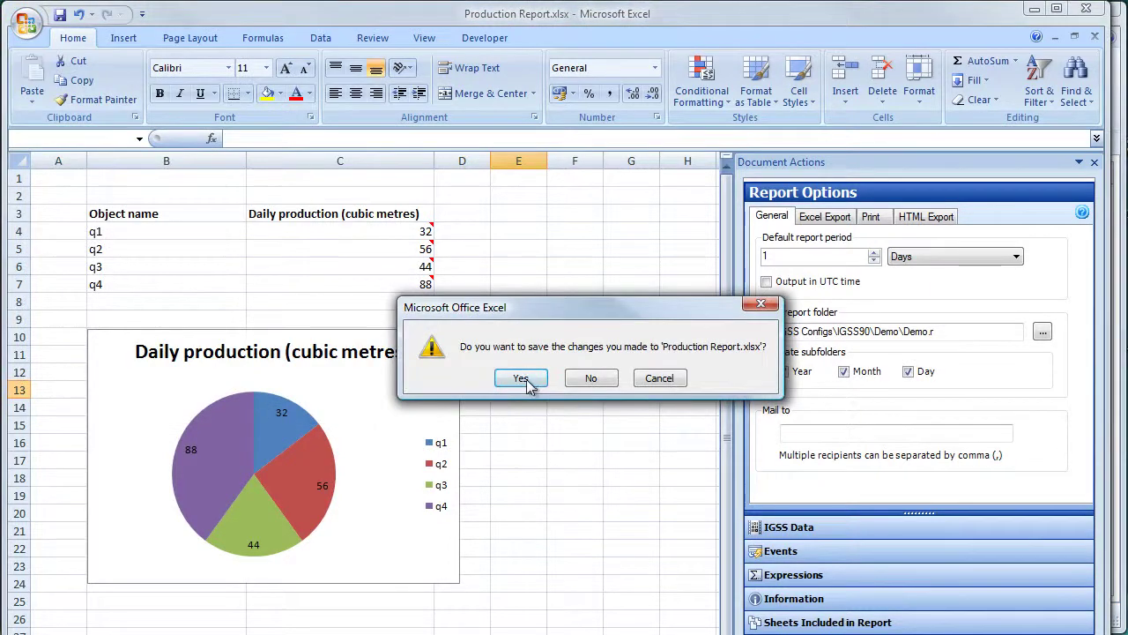
{"action": "left_click", "coordinate": [525, 383]}
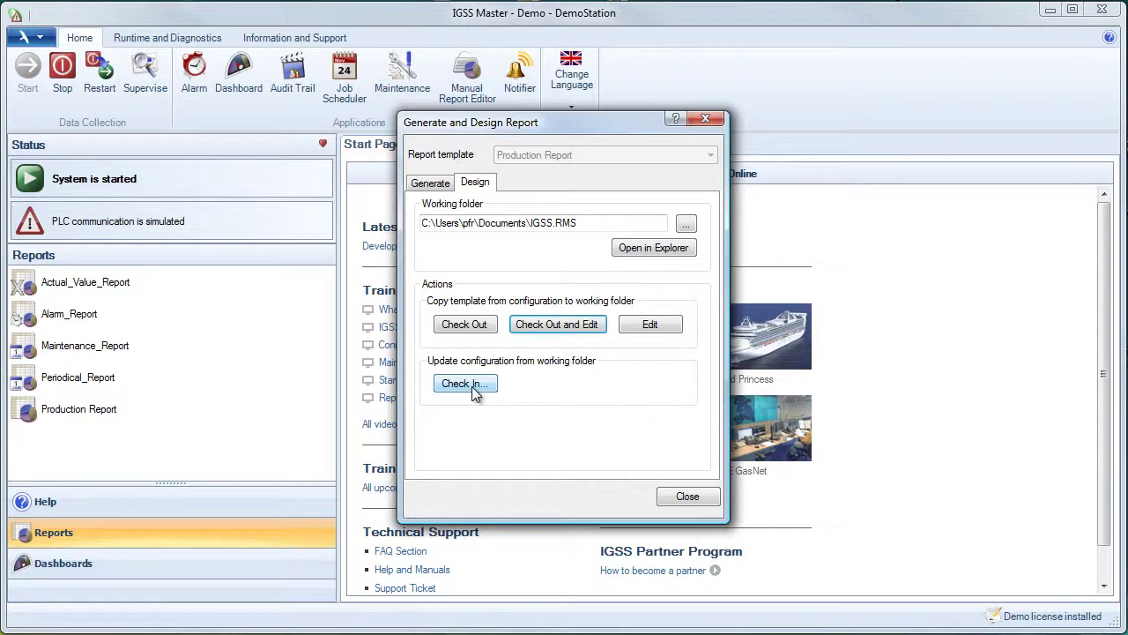
Check in the Production Report template, overwriting the existing one, and close the design window.
{"action": "left_click", "coordinate": [472, 386]}
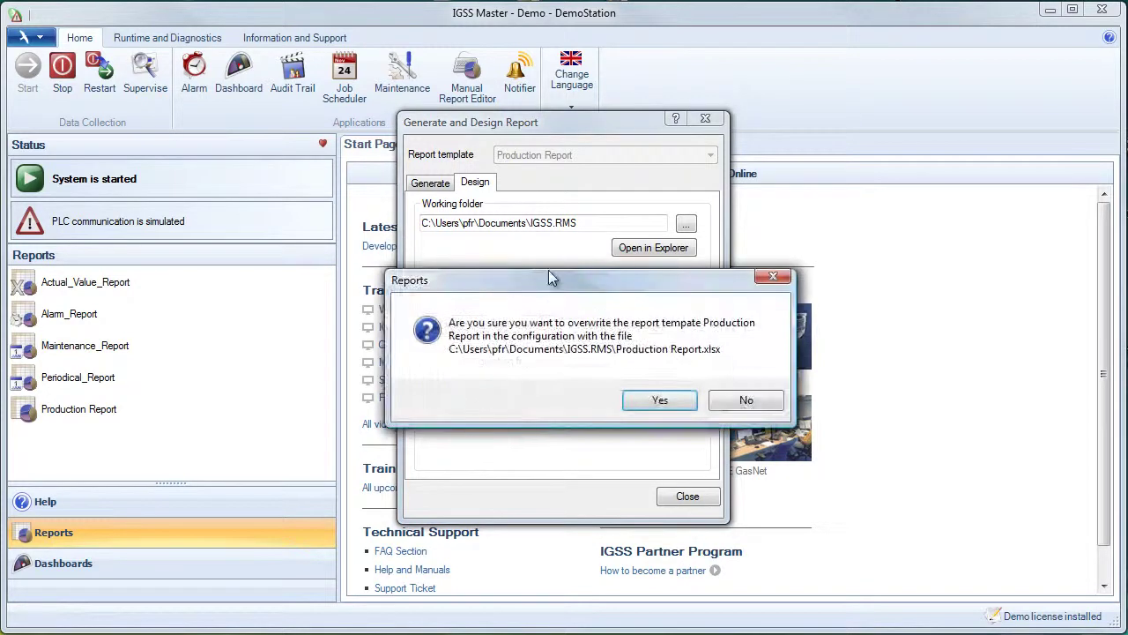
{"action": "left_click_drag", "start_coordinate": [550, 276], "coordinate": [744, 348]}
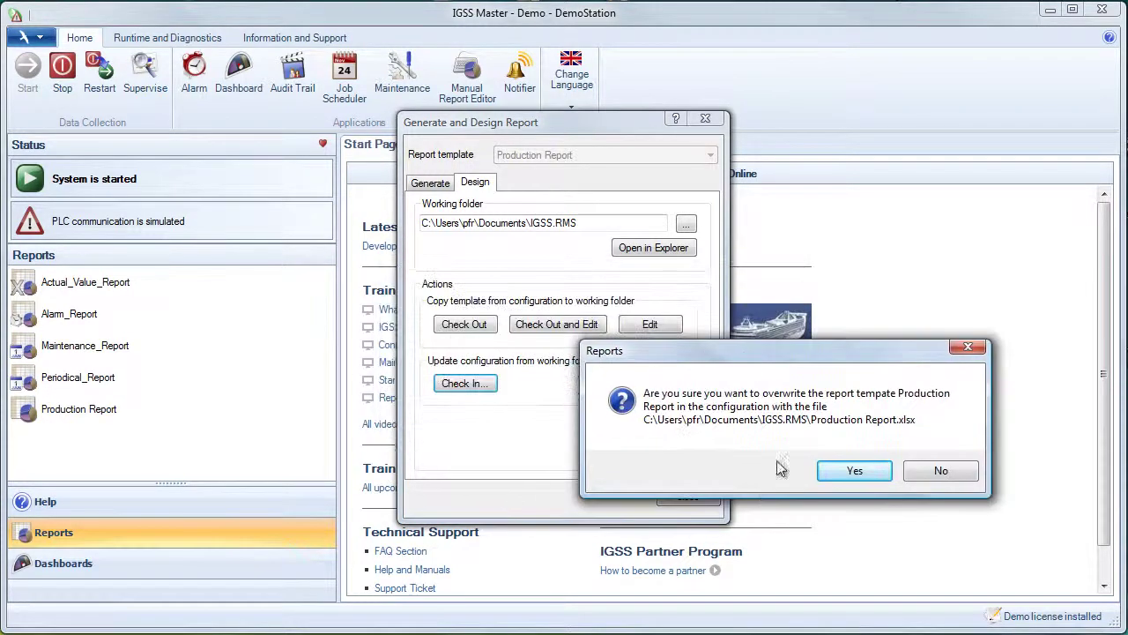
{"action": "left_click", "coordinate": [854, 472]}
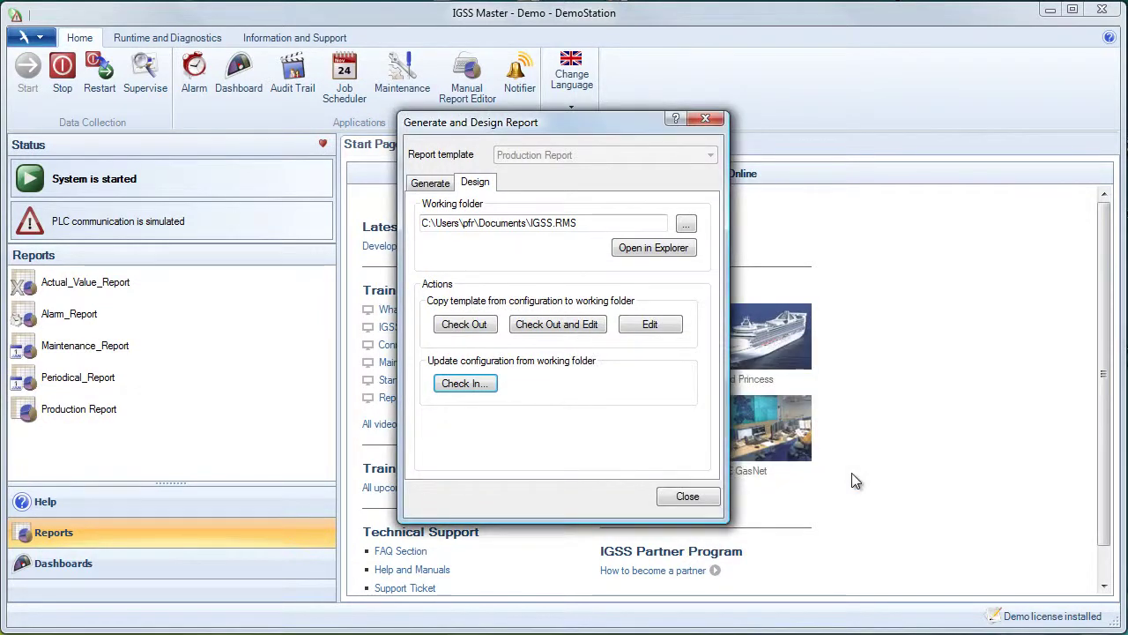
{"action": "left_click", "coordinate": [689, 499]}
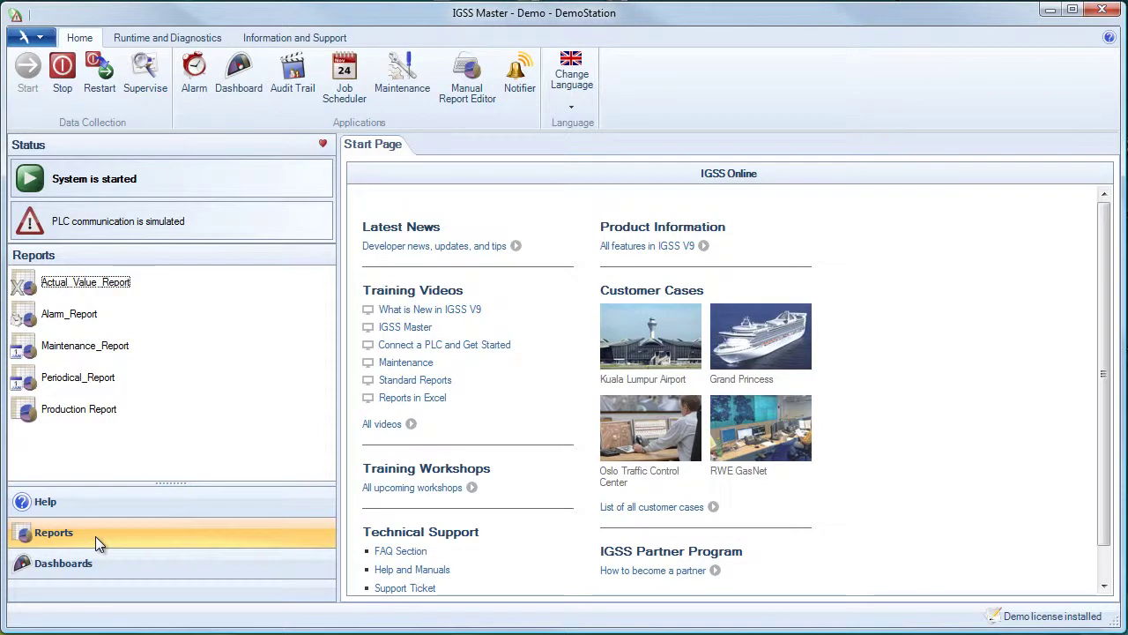
Open the generation settings for Production Report from the Reports list.
{"action": "left_click", "coordinate": [41, 44]}
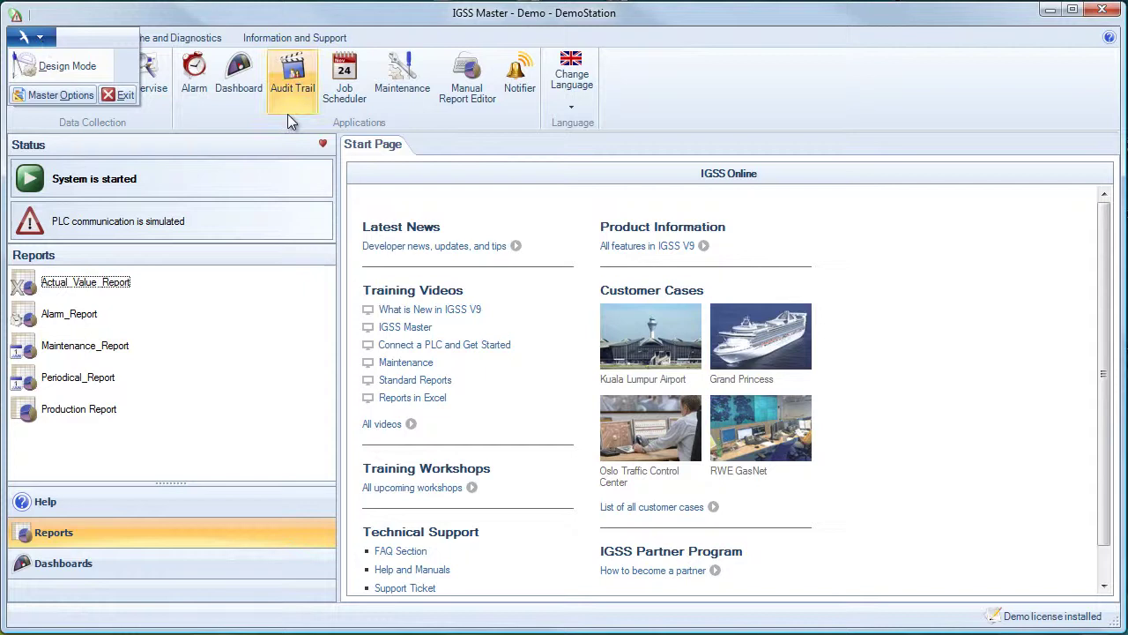
{"action": "left_click", "coordinate": [678, 109]}
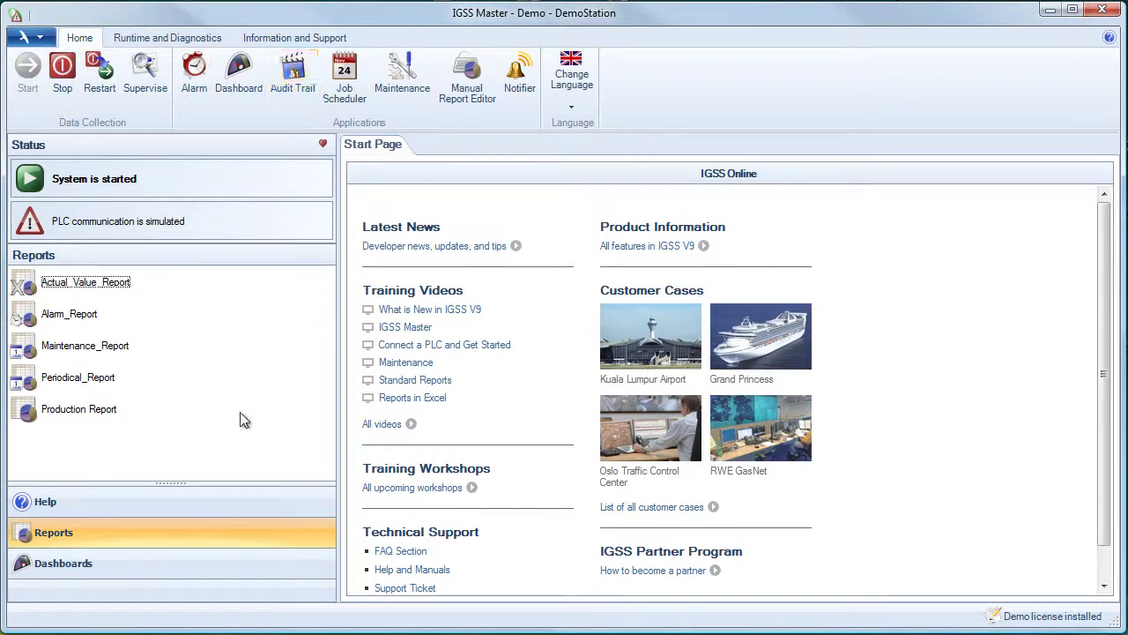
{"action": "left_click", "coordinate": [72, 410]}
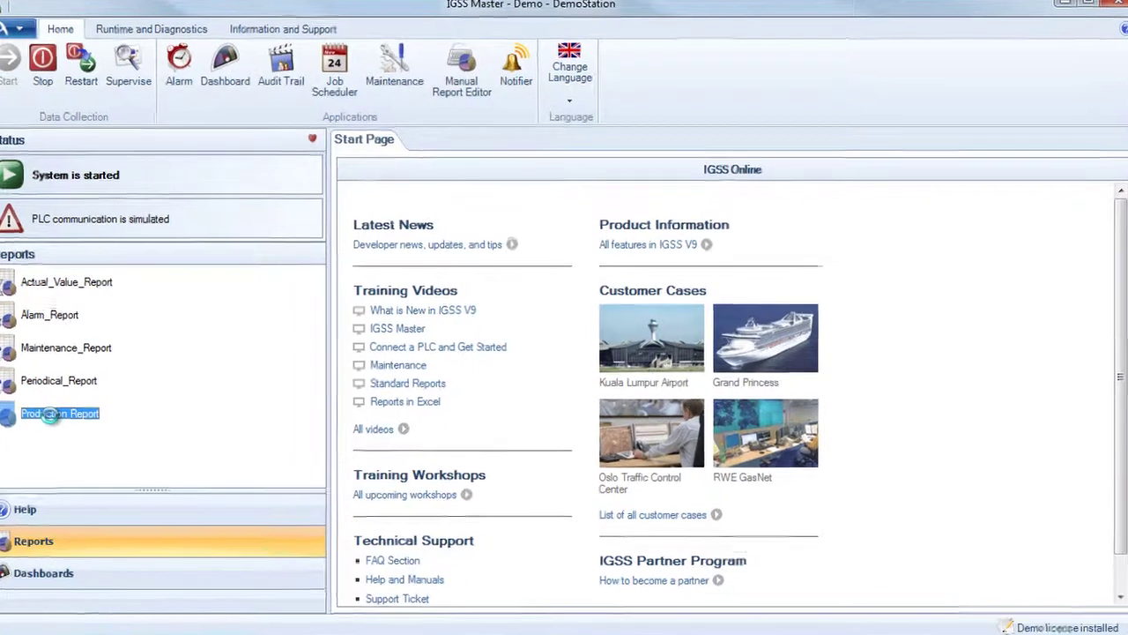
{"action": "double_click", "coordinate": [71, 411]}
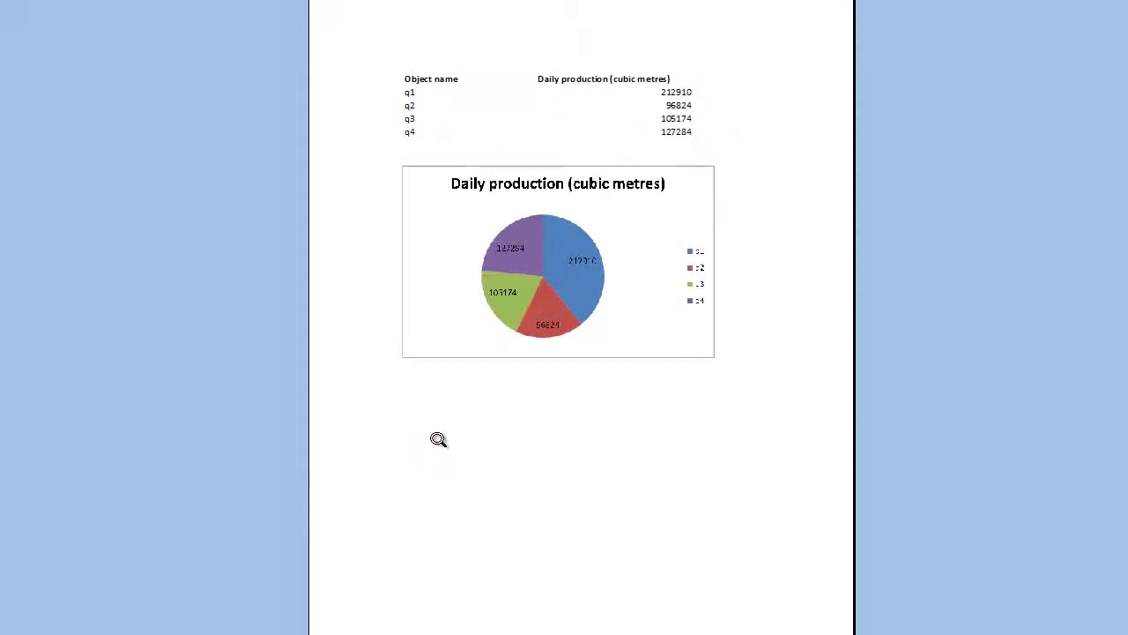
Zoom in to inspect the report's q1–q4 table and pie chart, then close the preview.
{"action": "left_click", "coordinate": [533, 297]}
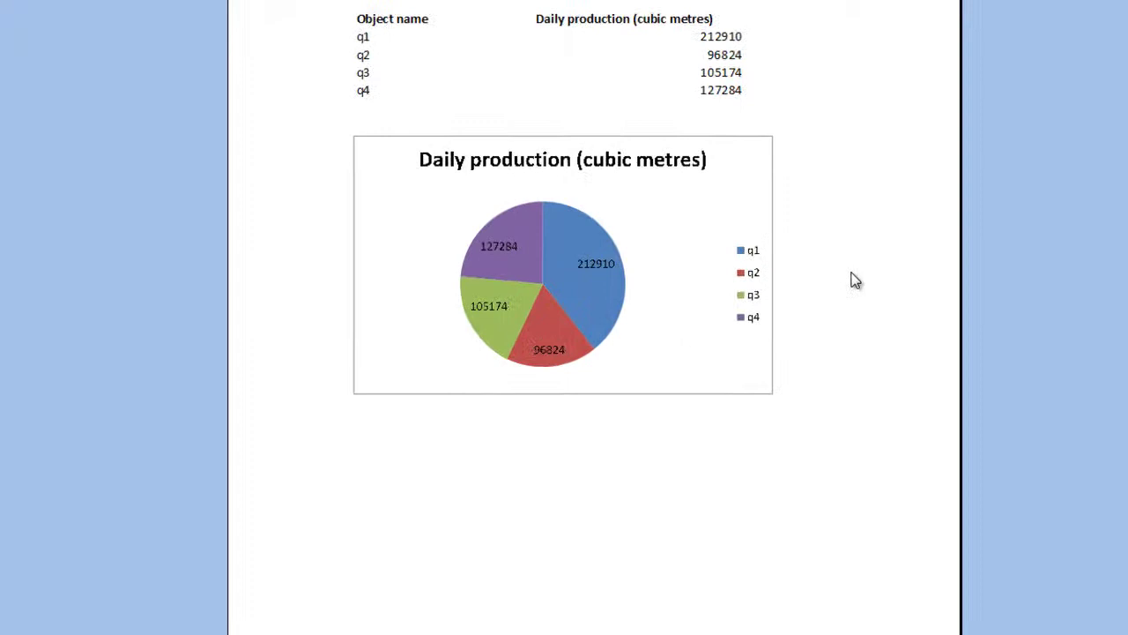
{"action": "scroll", "coordinate": [975, 475], "scroll_direction": "up", "scroll_amount": 3}
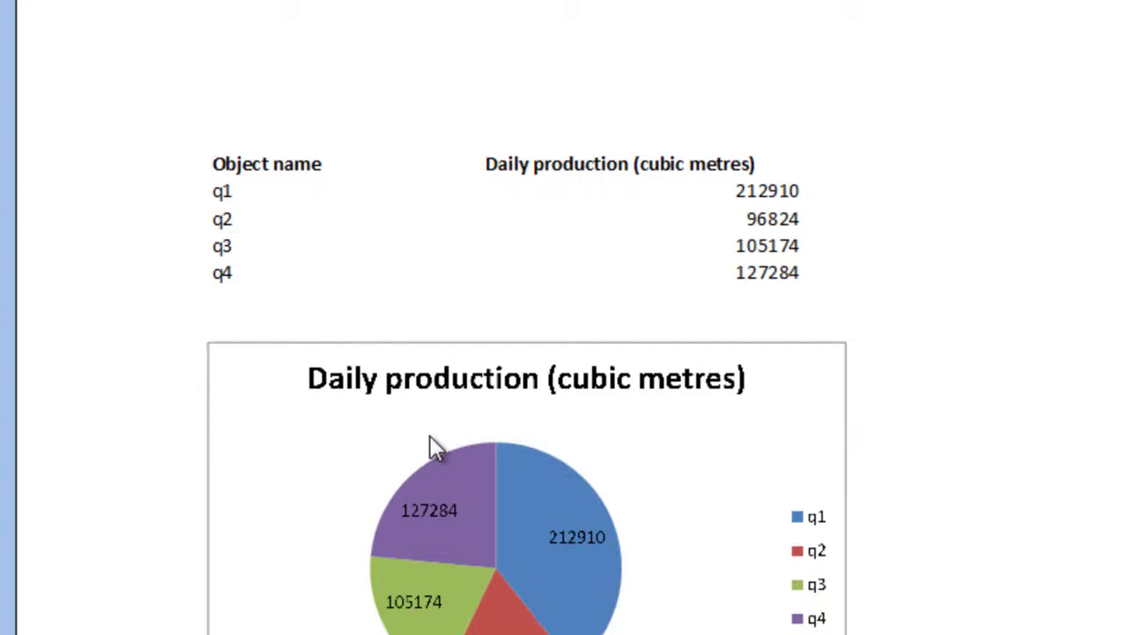
{"action": "key", "text": "Escape"}
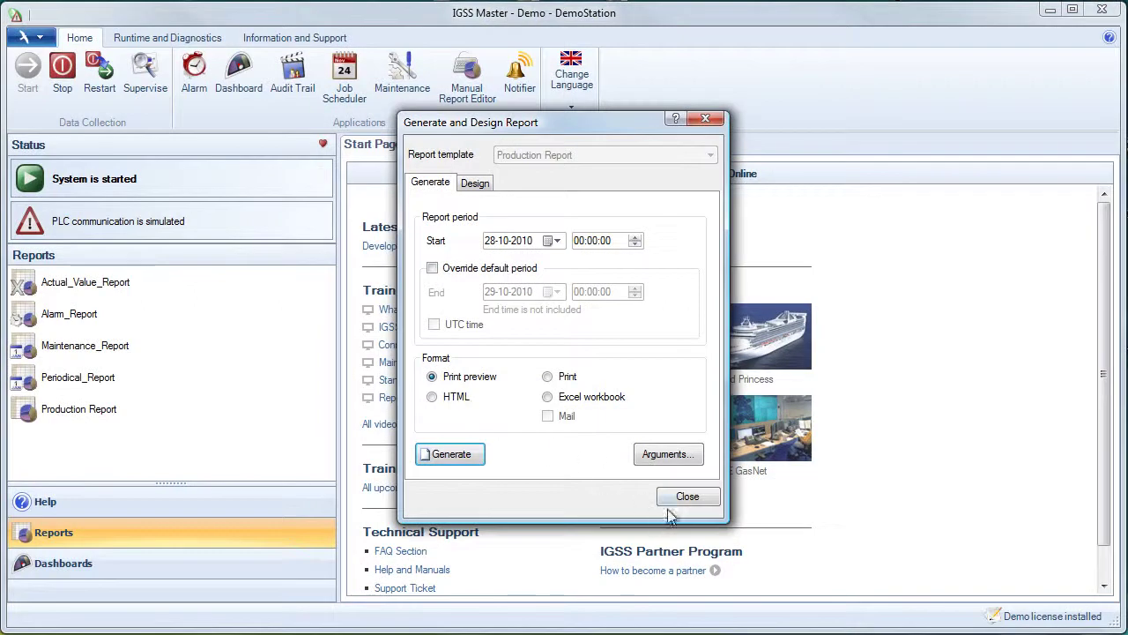
Close the Generate and Design Report dialog for Production Report.
{"action": "left_click", "coordinate": [684, 497]}
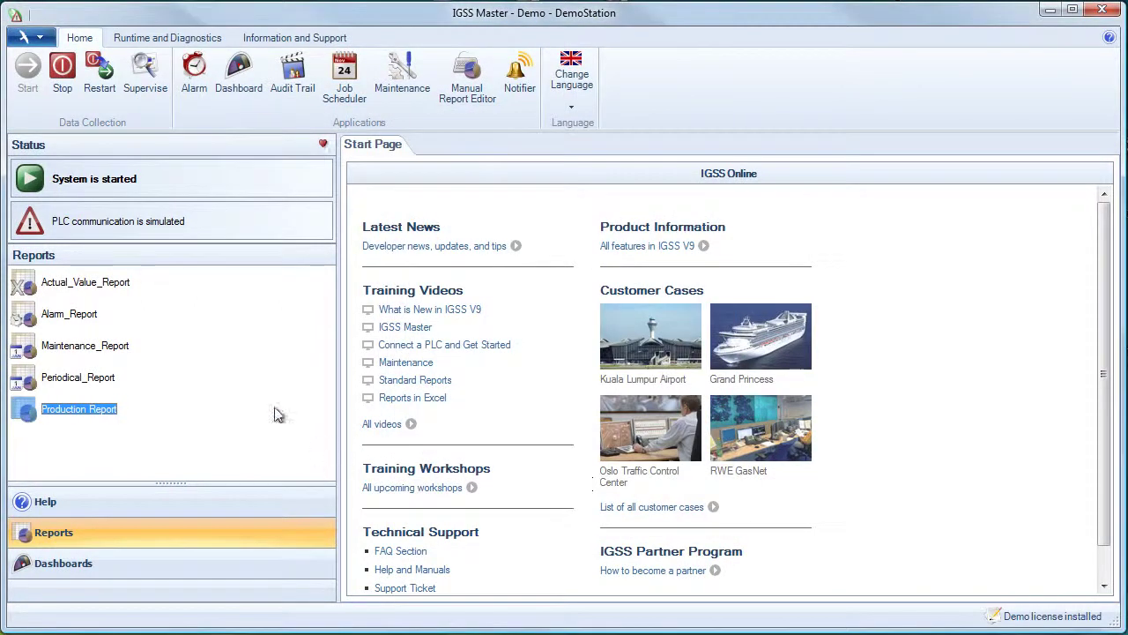